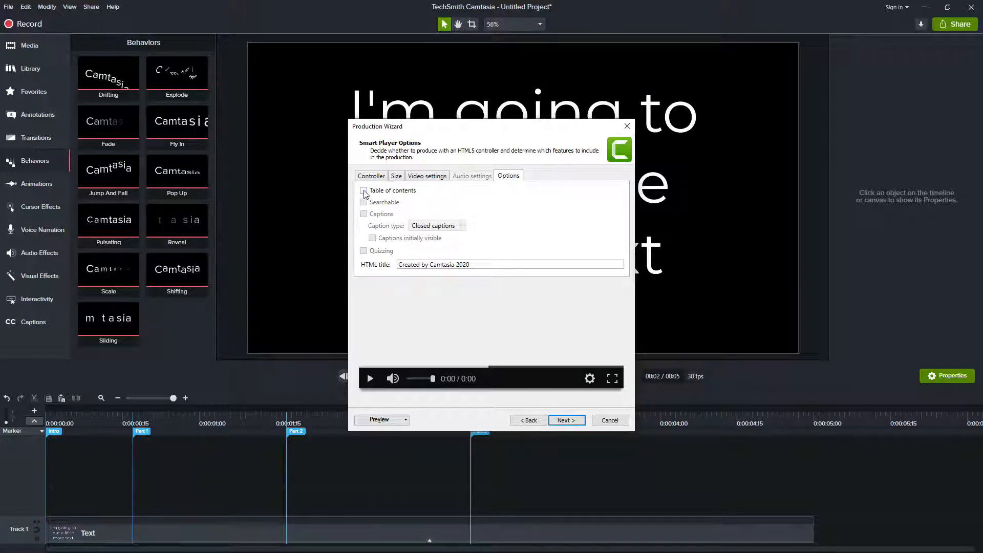
# Enable the Table of contents and Searchable options for the Smart Player production and advance to the marker options.
pyautogui.click(364, 192)
pyautogui.click(371, 176)
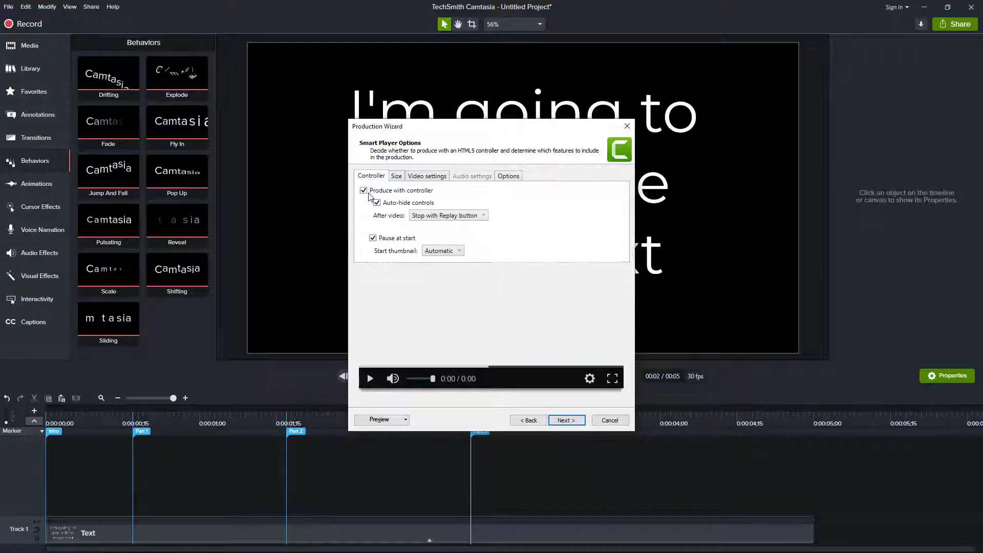
pyautogui.click(501, 178)
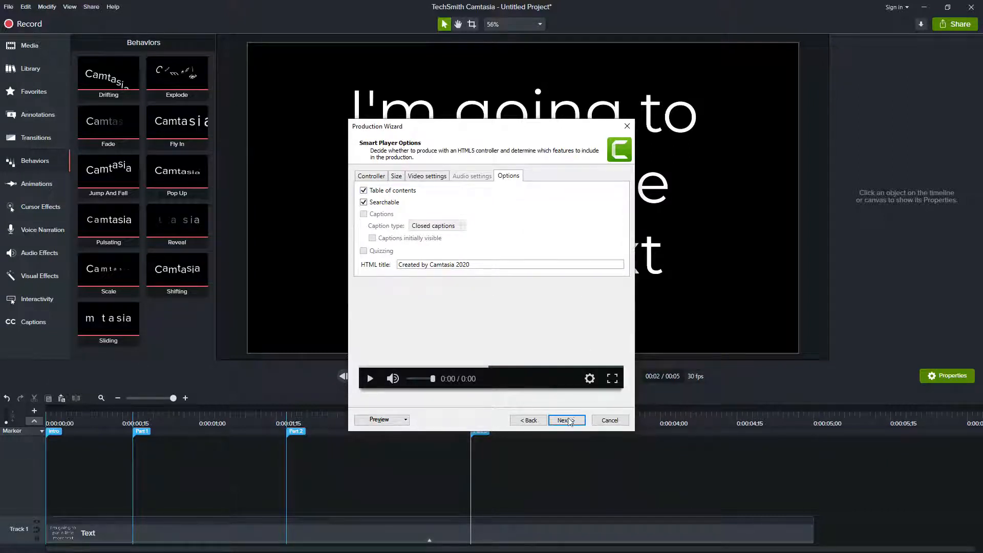
pyautogui.click(566, 422)
pyautogui.click(567, 422)
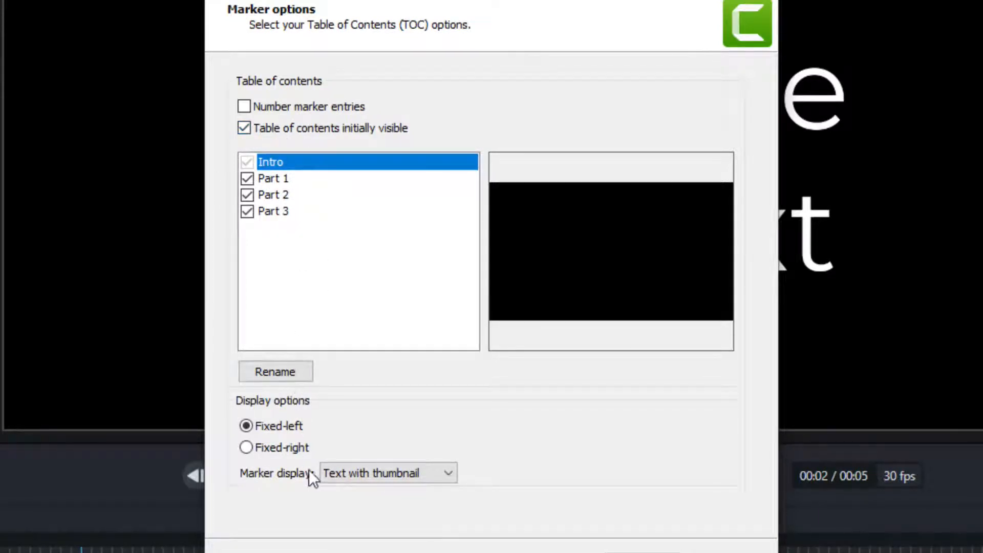
# Switch the marker display to Text only and back to Text with thumbnail.
pyautogui.click(446, 474)
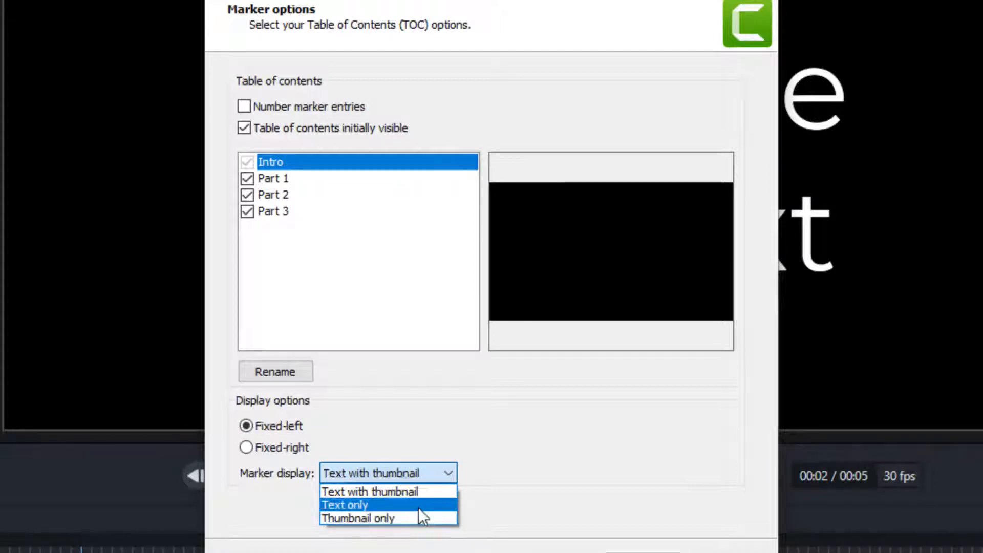
pyautogui.click(422, 507)
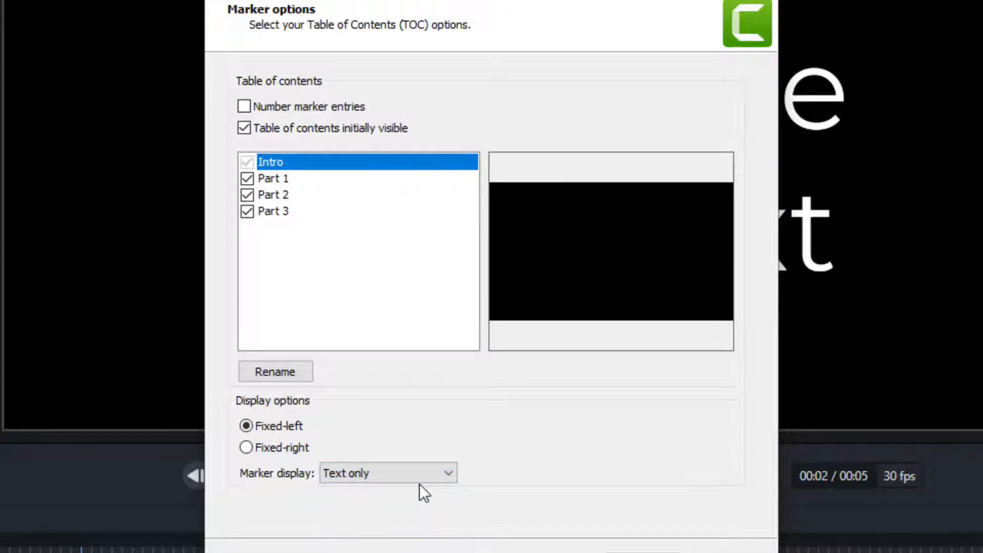
pyautogui.click(449, 476)
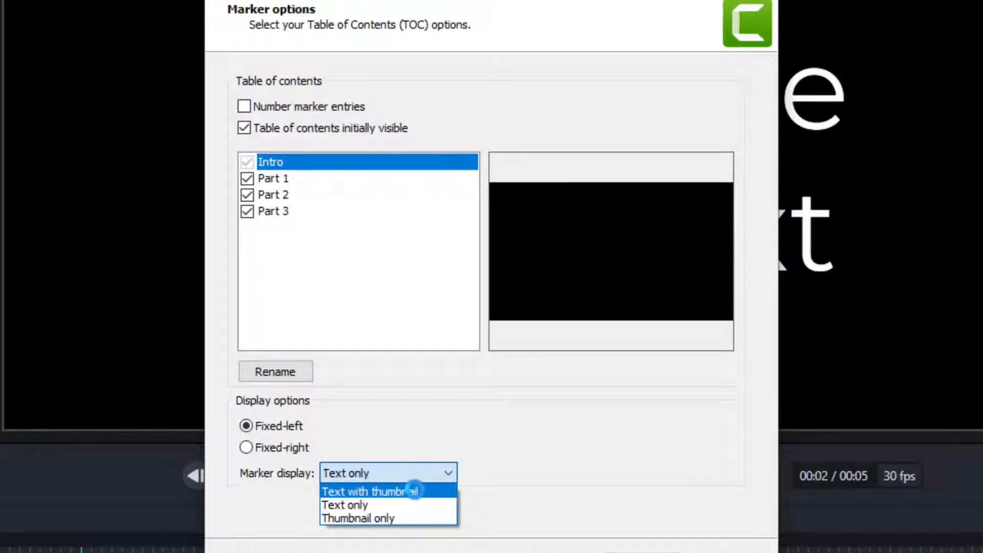
pyautogui.click(416, 491)
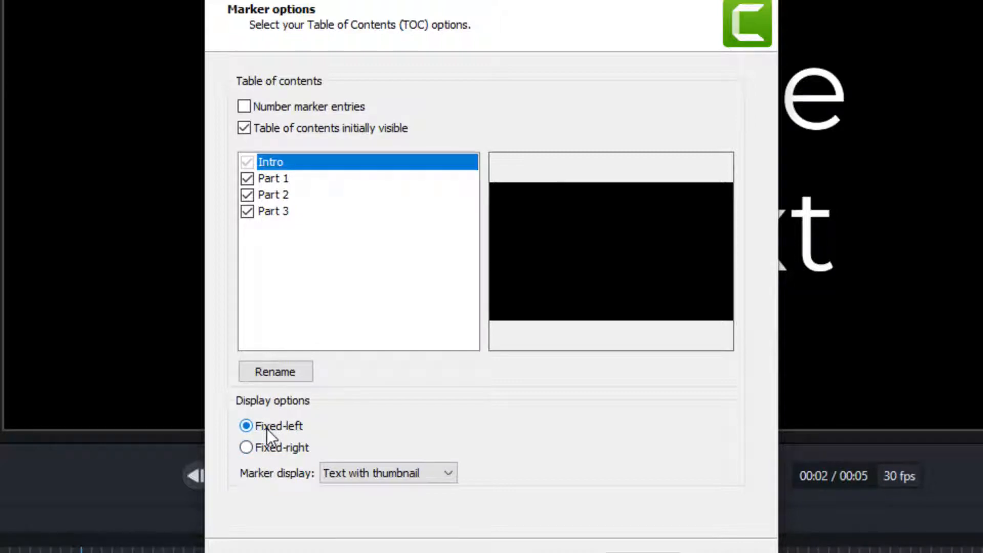
# Position the table of contents Fixed-right and continue to the output settings.
pyautogui.click(280, 448)
pyautogui.click(643, 552)
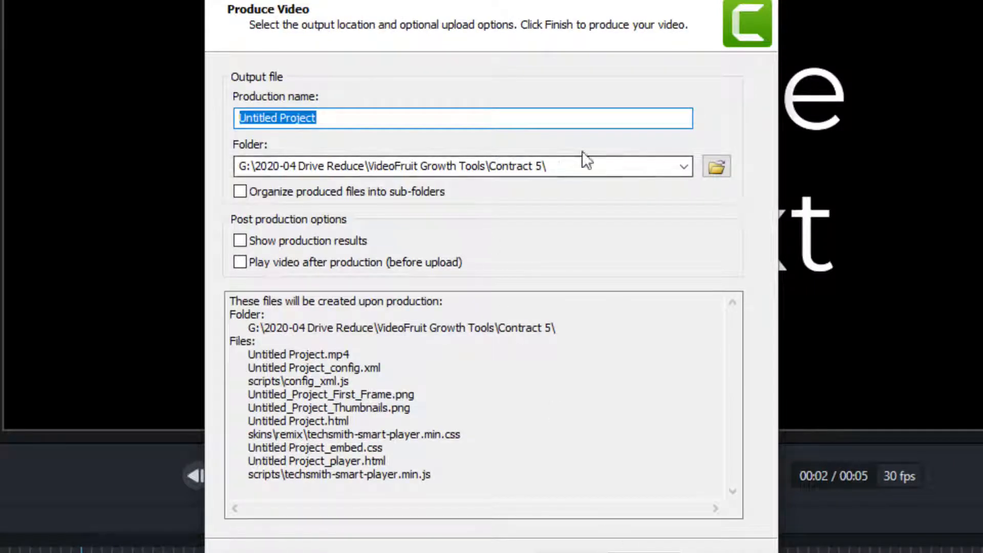
# Choose G:\Recording\Live\2020-08-16 as the output folder and name the production TOC demo.
pyautogui.click(714, 167)
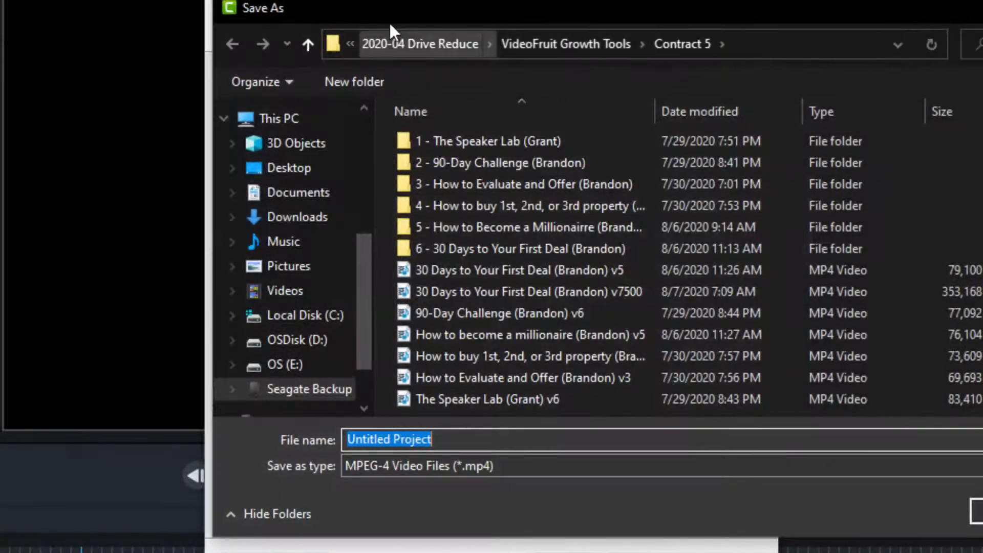
pyautogui.click(397, 44)
pyautogui.click(309, 390)
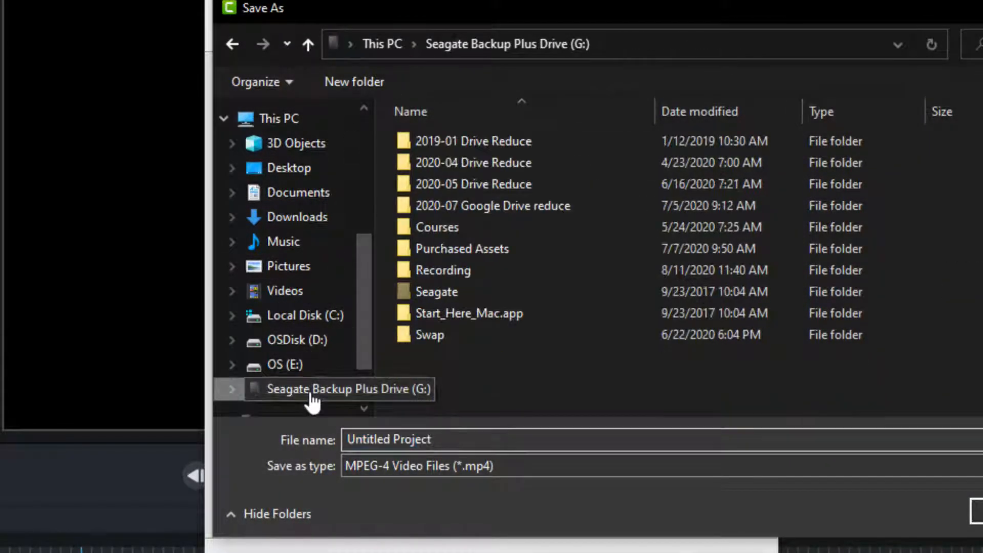
pyautogui.doubleClick(469, 271)
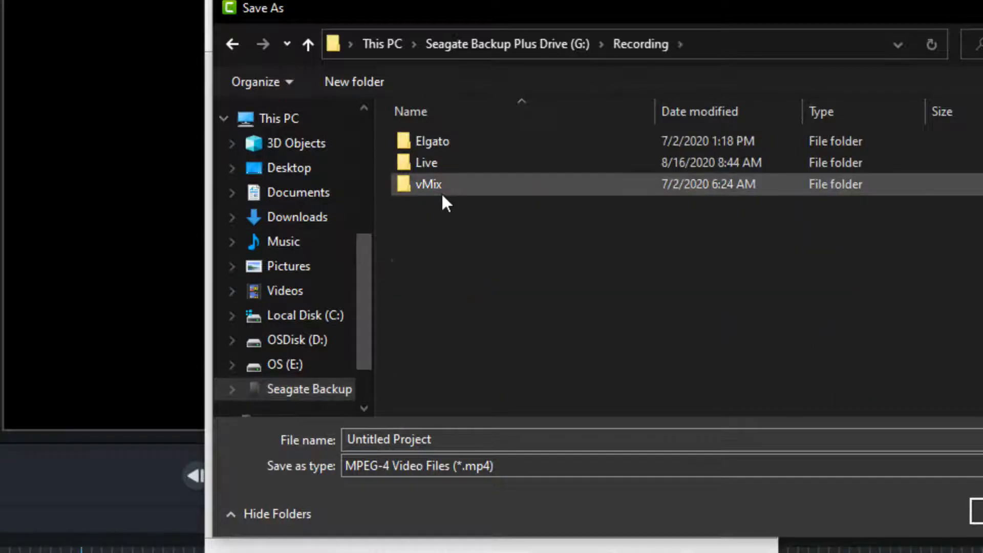
pyautogui.doubleClick(437, 184)
pyautogui.doubleClick(444, 162)
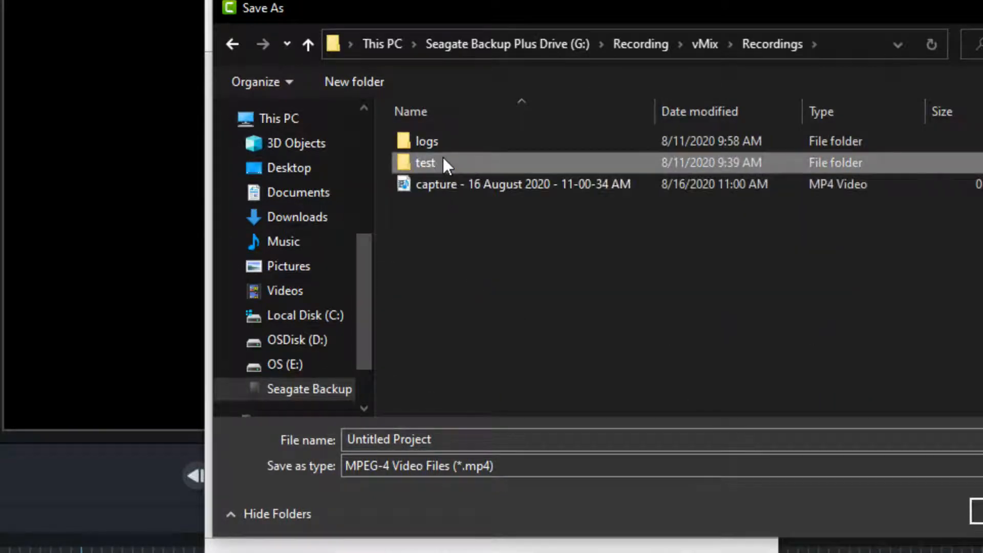
pyautogui.click(637, 42)
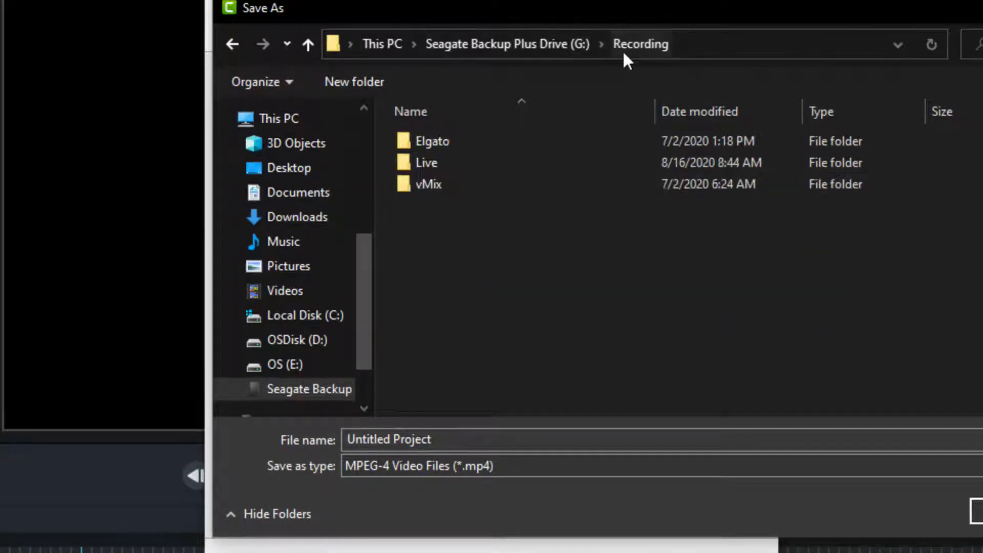
pyautogui.doubleClick(421, 162)
pyautogui.doubleClick(441, 250)
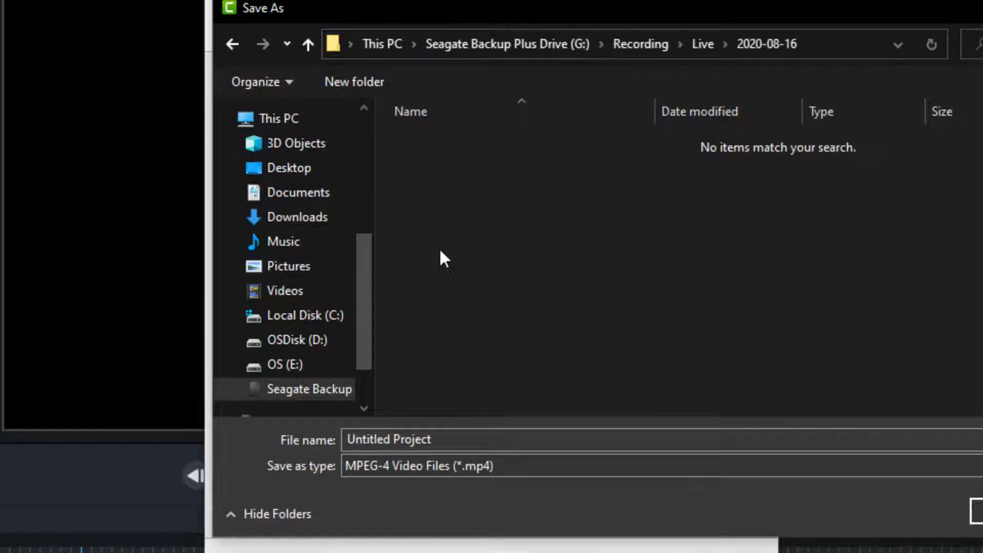
pyautogui.click(442, 439)
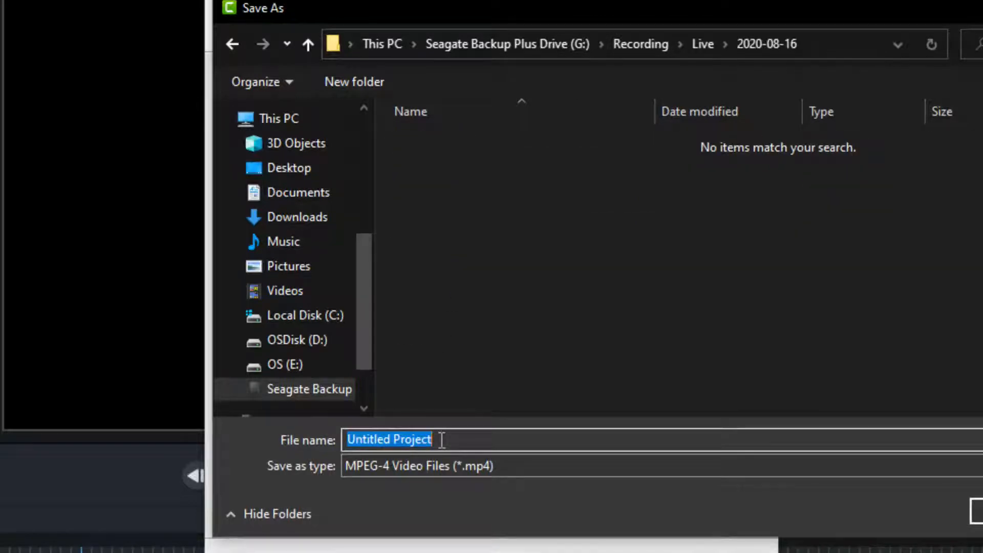
pyautogui.write('TOC demo')
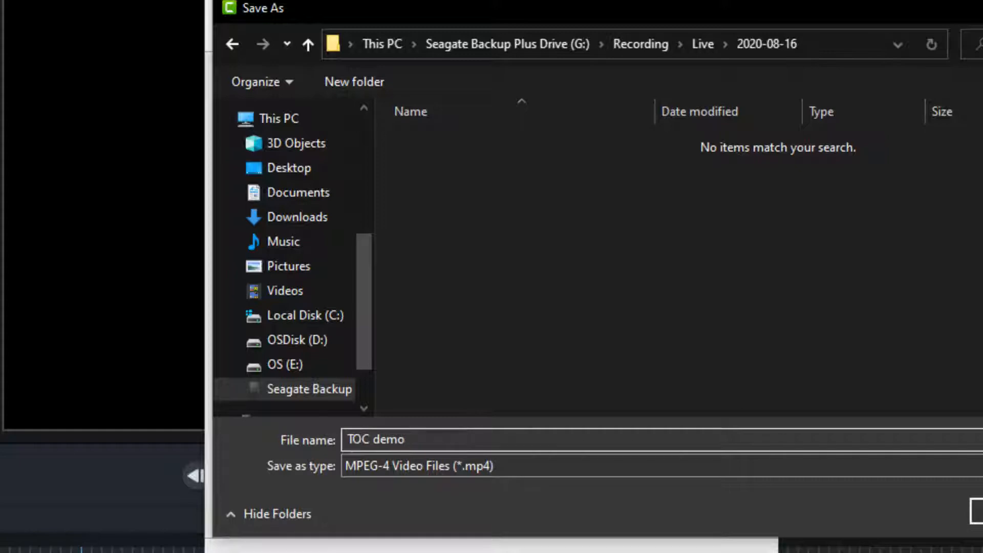
pyautogui.press('Return')
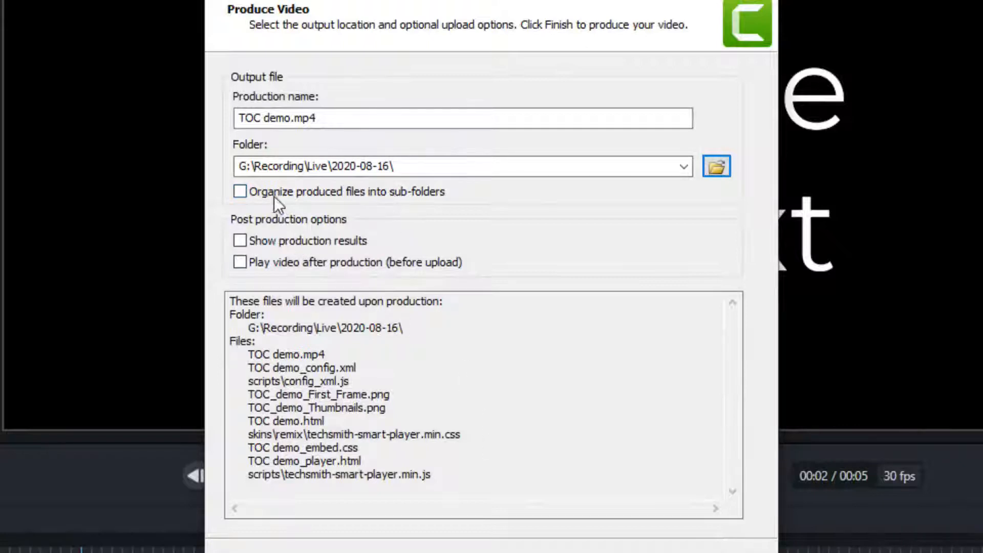
# Enable organizing produced files into sub-folders and finish the production.
pyautogui.click(240, 193)
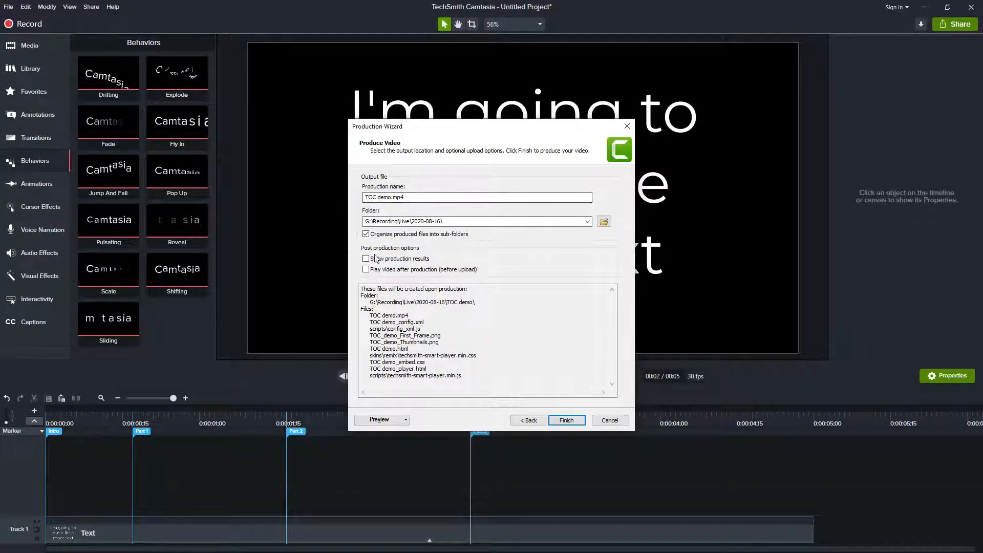
pyautogui.click(566, 420)
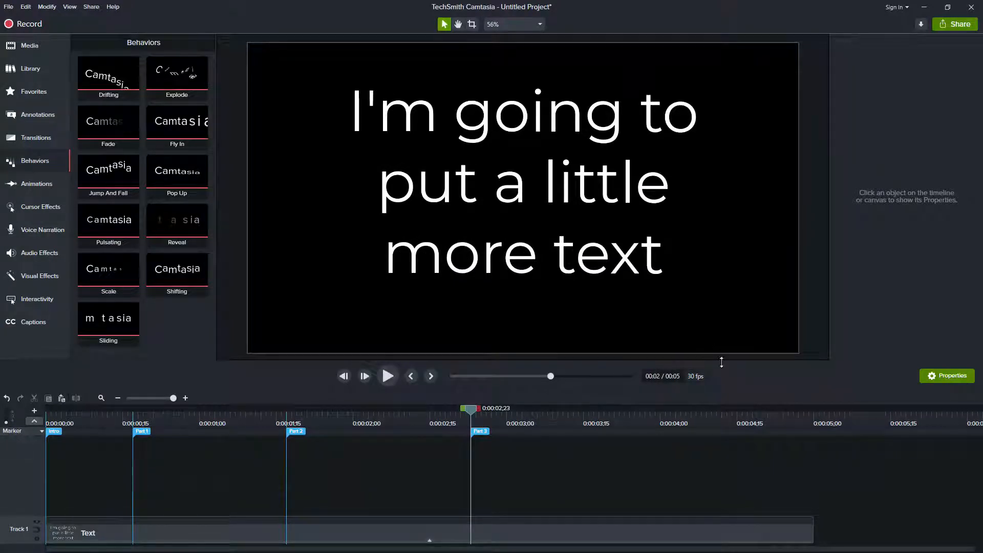
# Switch to File Explorer and browse to the TOC demo output folder inside 2020-08-16.
pyautogui.hotkey('alt', 'Tab')
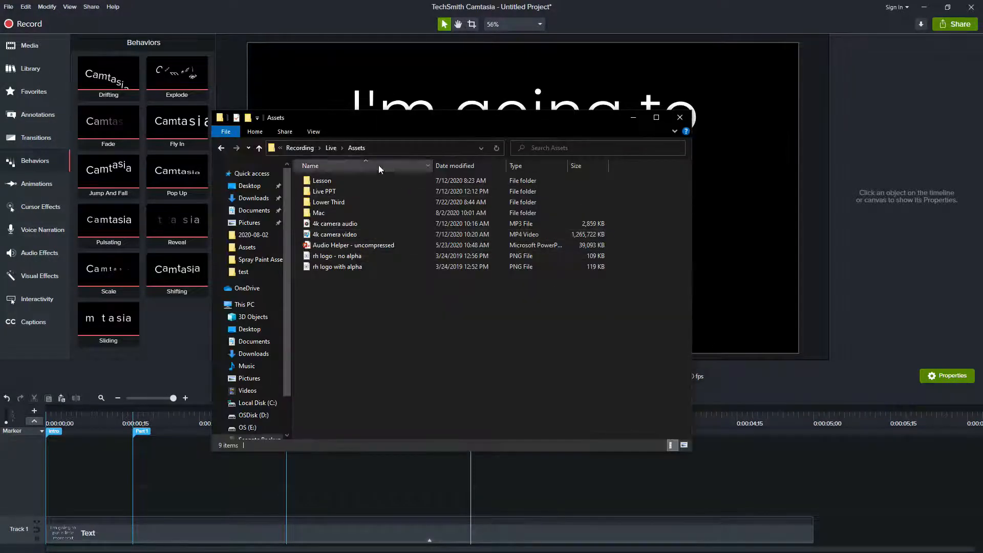
pyautogui.click(331, 148)
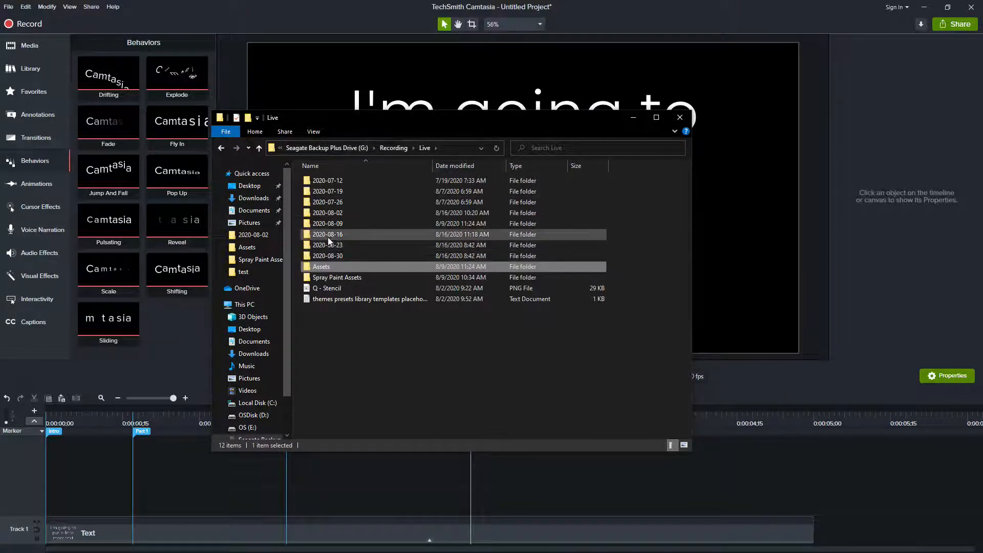
pyautogui.doubleClick(328, 236)
pyautogui.doubleClick(329, 181)
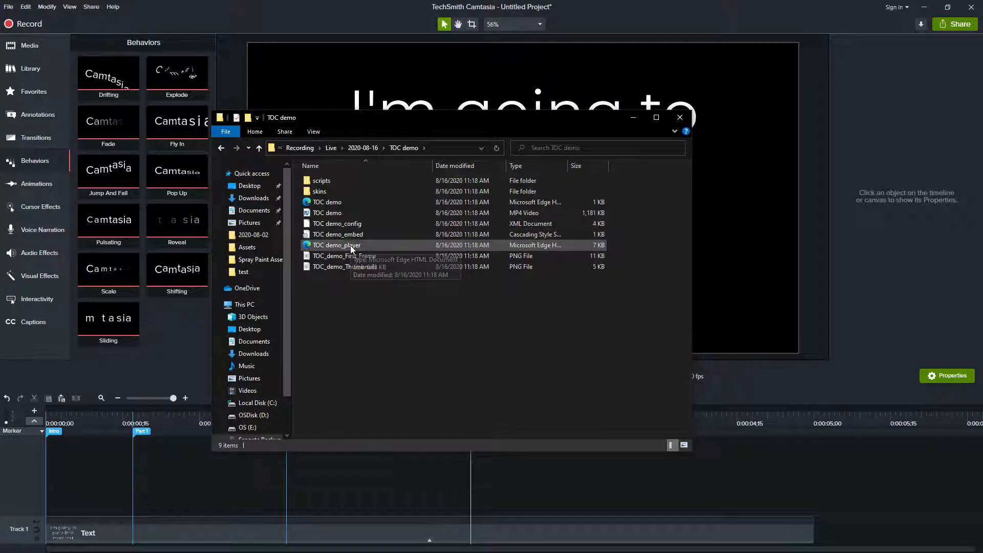
pyautogui.click(337, 202)
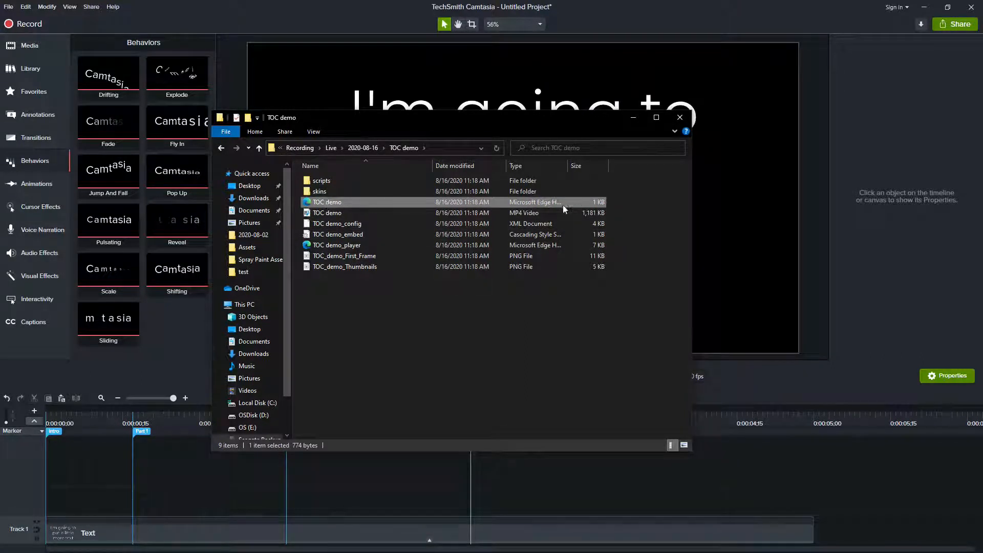
pyautogui.moveTo(568, 165)
pyautogui.mouseDown()
pyautogui.moveTo(589, 166)
pyautogui.moveTo(579, 166)
pyautogui.mouseUp()
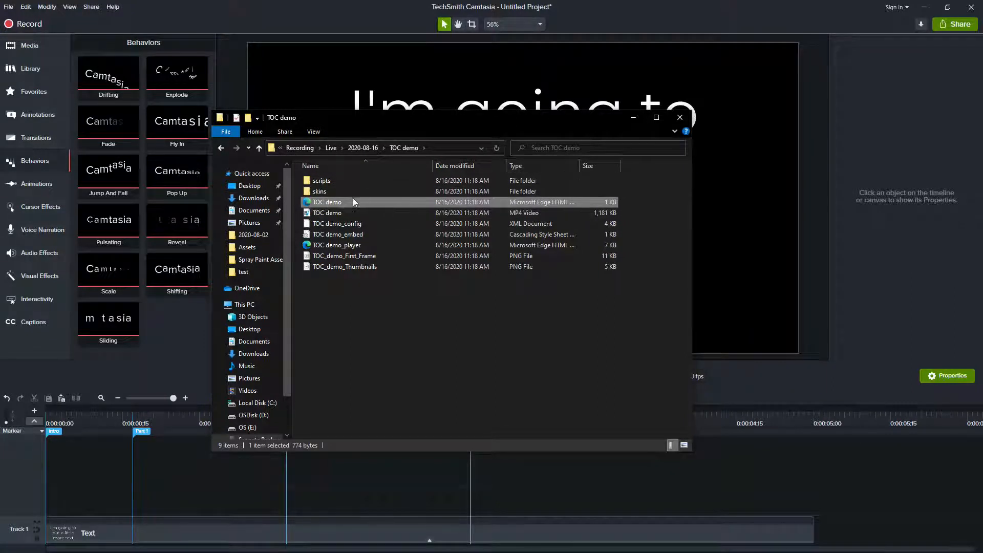
# Open the TOC demo HTML file in the web browser and maximize the browser window.
pyautogui.moveTo(326, 201)
pyautogui.doubleClick(327, 202)
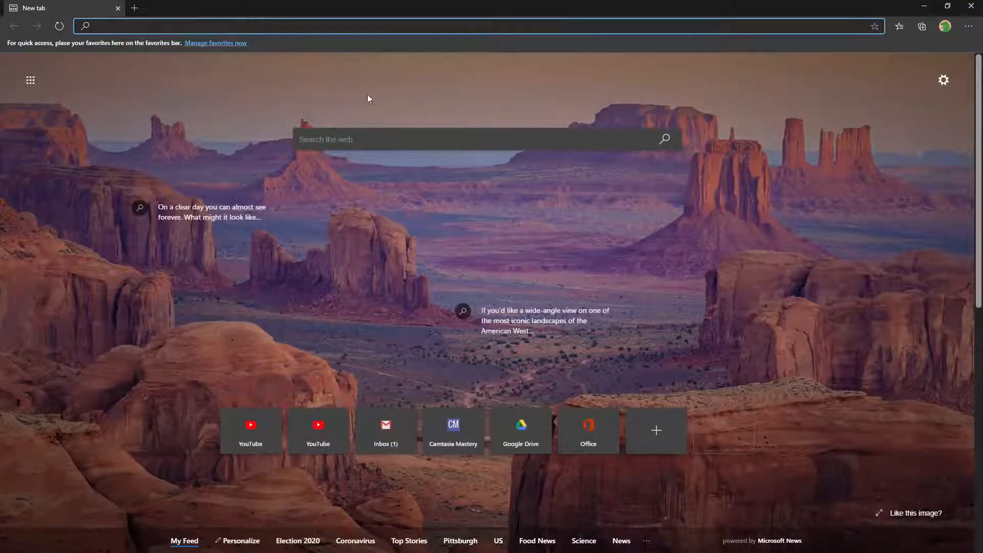
pyautogui.doubleClick(375, 9)
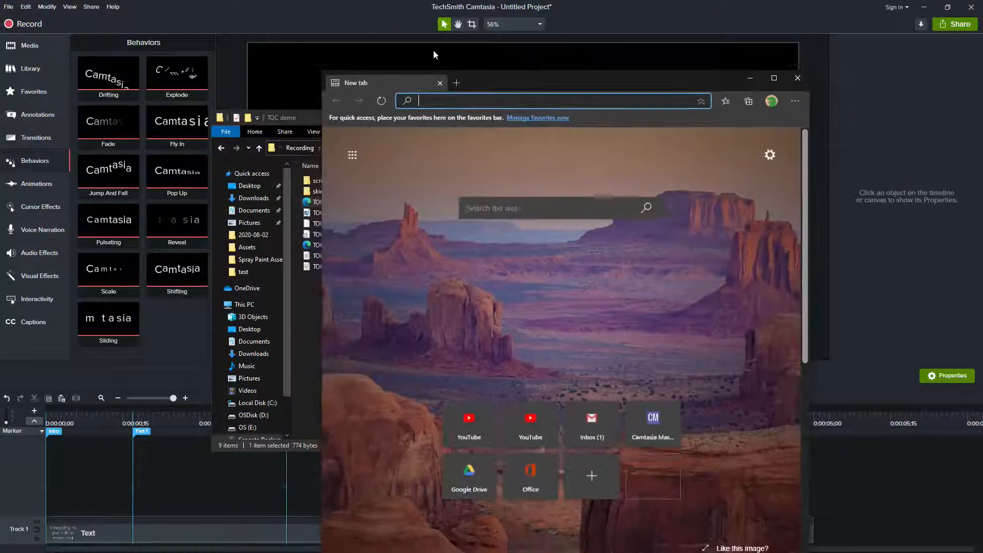
pyautogui.moveTo(518, 90); pyautogui.dragTo(625, 33)
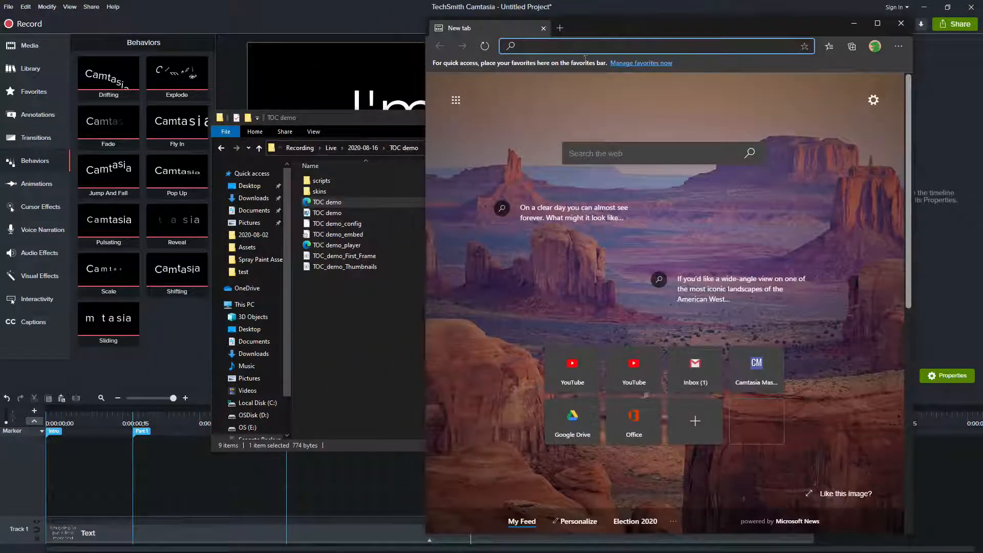
pyautogui.doubleClick(341, 202)
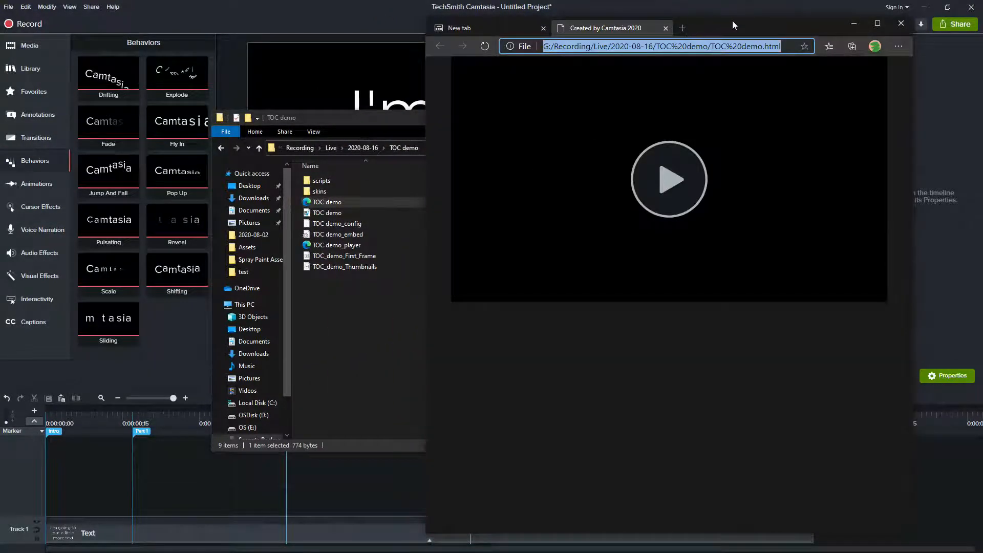
pyautogui.click(877, 23)
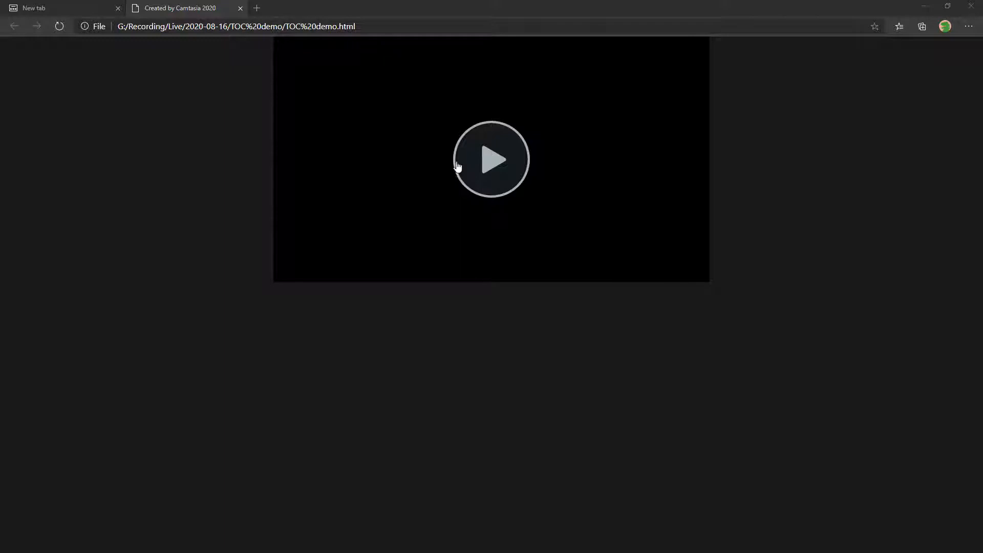
# Play the produced video in the Smart Player and pause it with the table of contents showing.
pyautogui.click(494, 163)
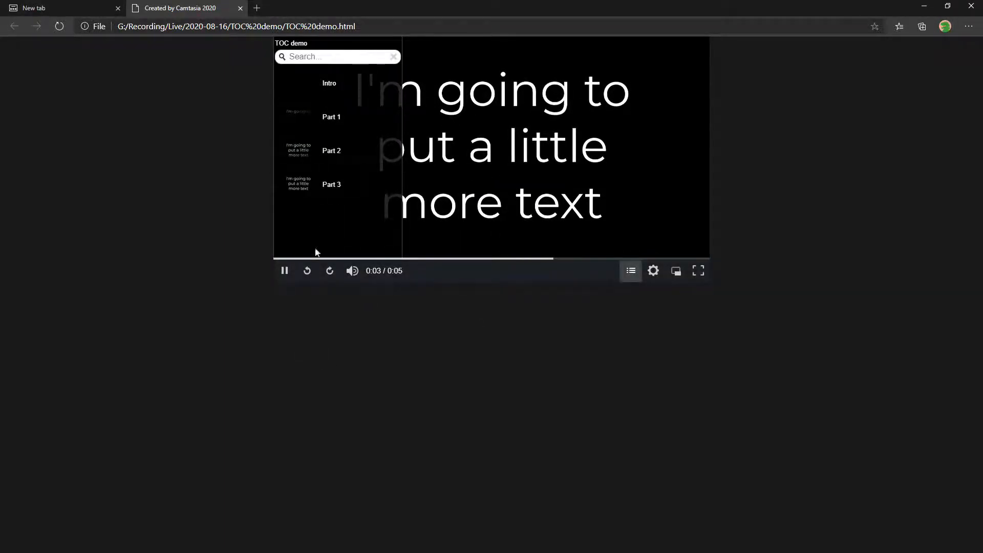
pyautogui.click(285, 272)
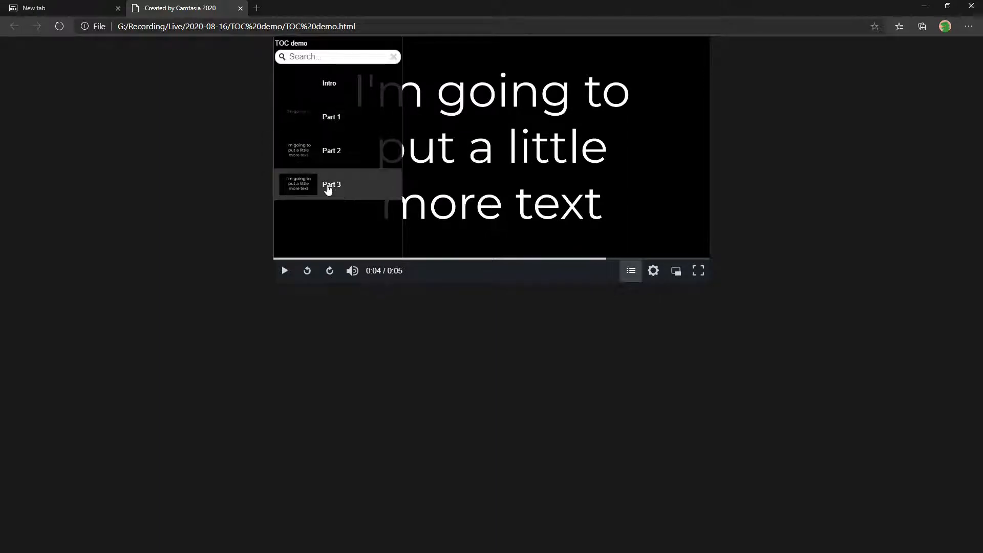
pyautogui.moveTo(423, 235)
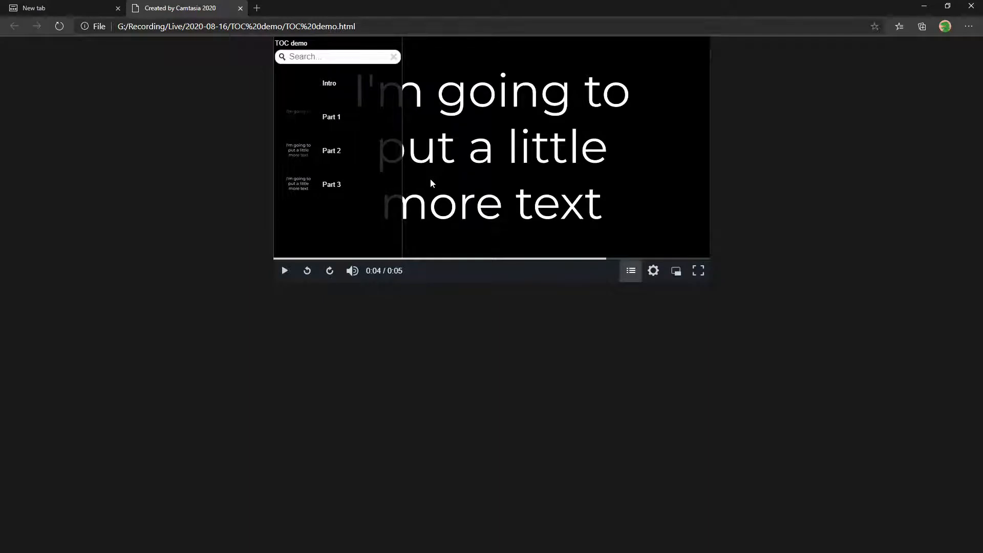
# Search the table of contents for part.
pyautogui.click(333, 59)
pyautogui.write('part')
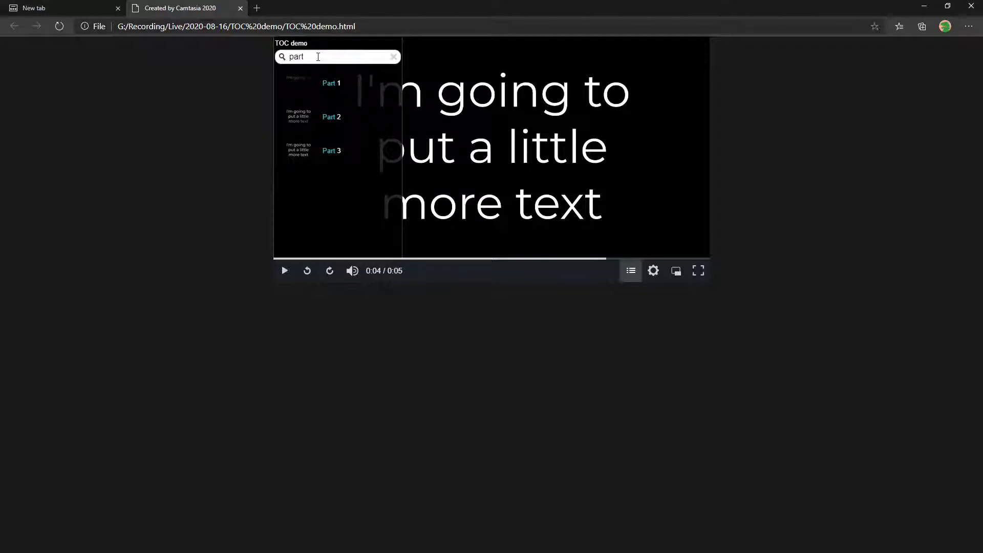
pyautogui.moveTo(317, 57); pyautogui.dragTo(269, 51)
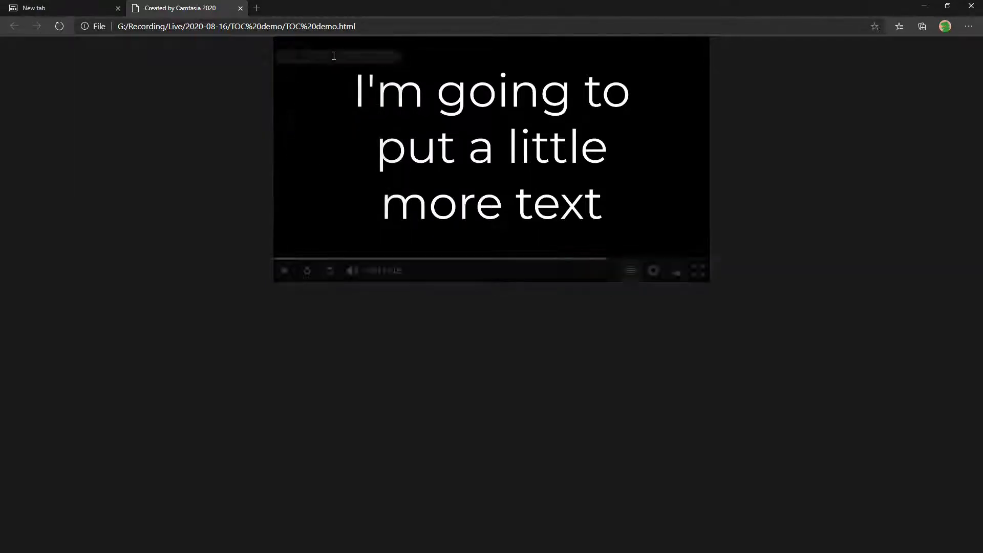
pyautogui.moveTo(331, 56); pyautogui.dragTo(245, 56)
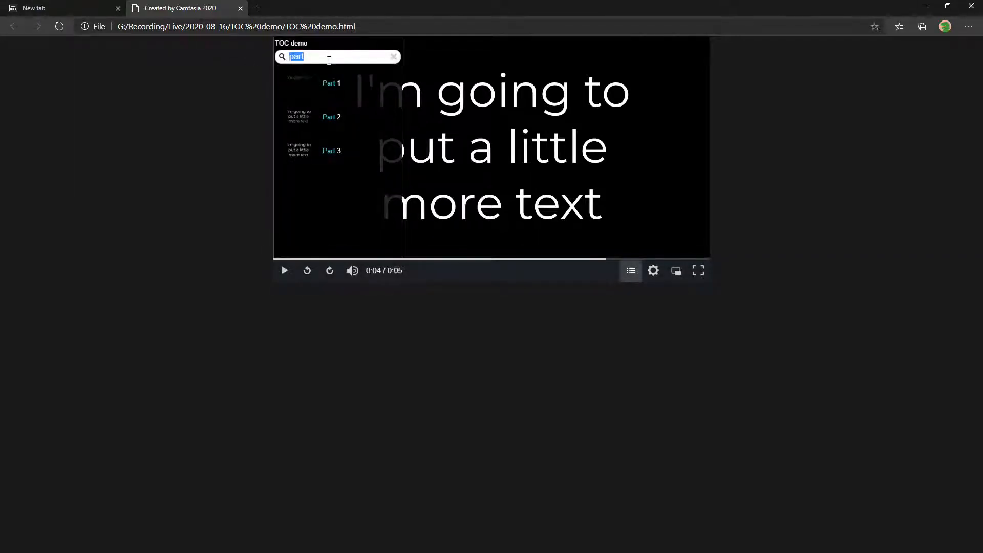
# Search the table of contents for 2 and switch back to Camtasia.
pyautogui.write('2')
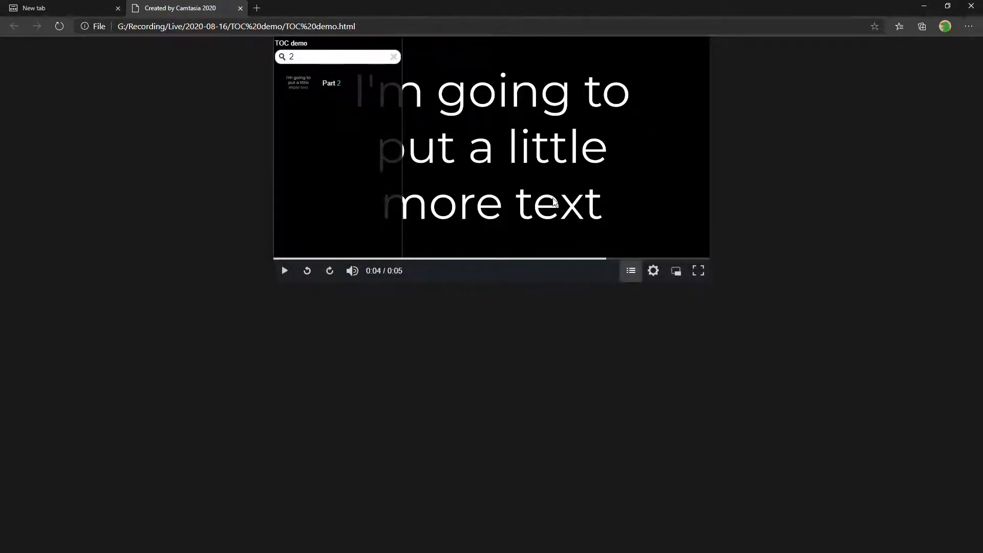
pyautogui.click(925, 7)
pyautogui.click(613, 12)
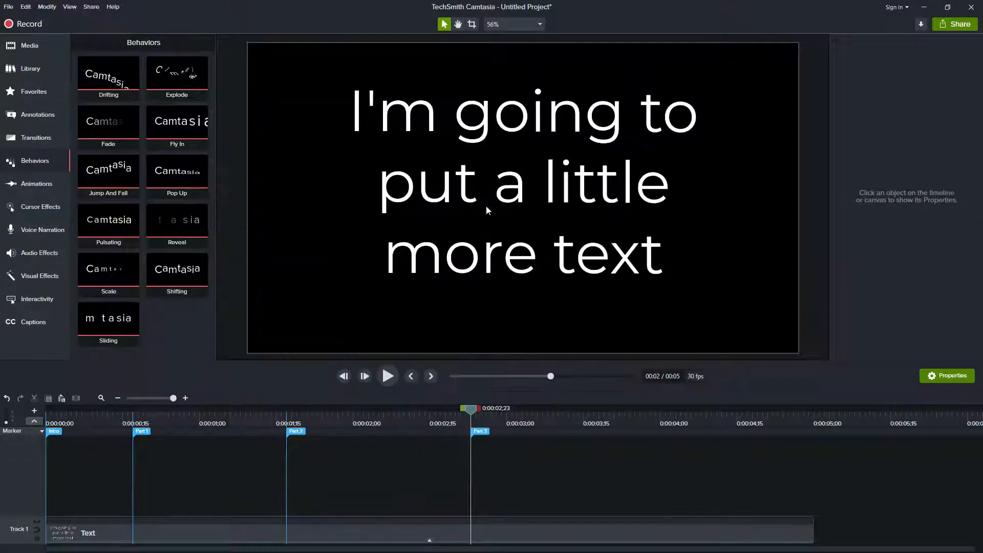
# Start a local file production with custom production settings and choose MP4 - Smart Player (HTML5).
pyautogui.click(92, 7)
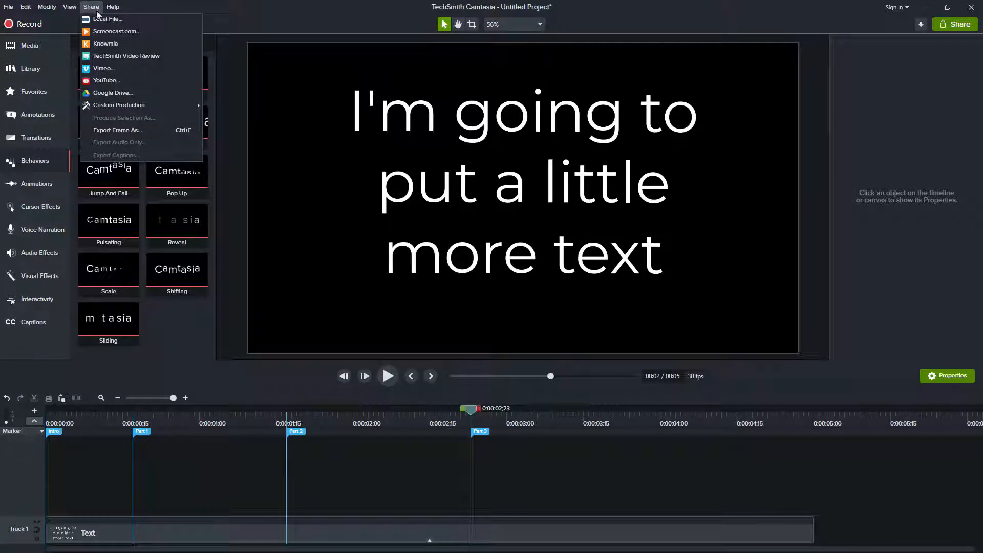
pyautogui.click(104, 19)
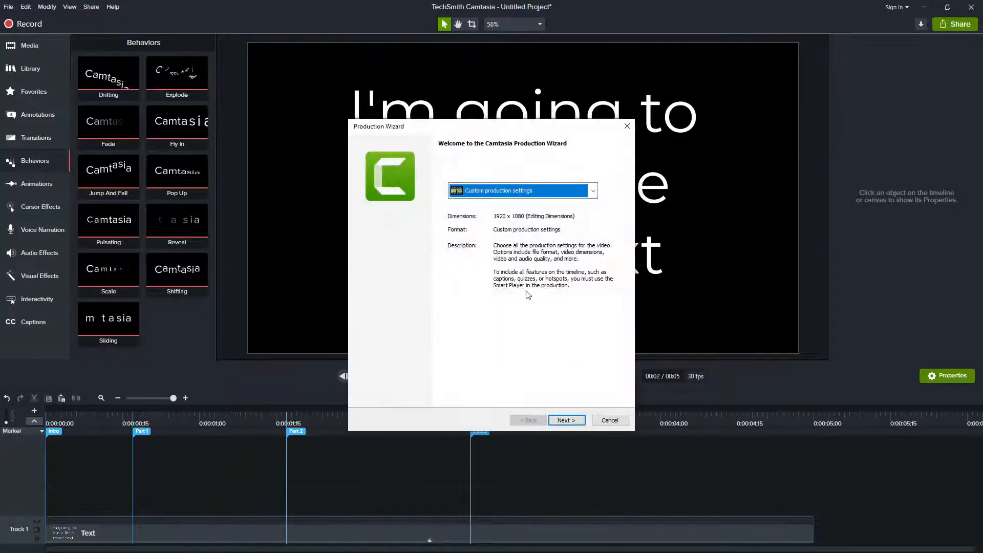
pyautogui.click(568, 421)
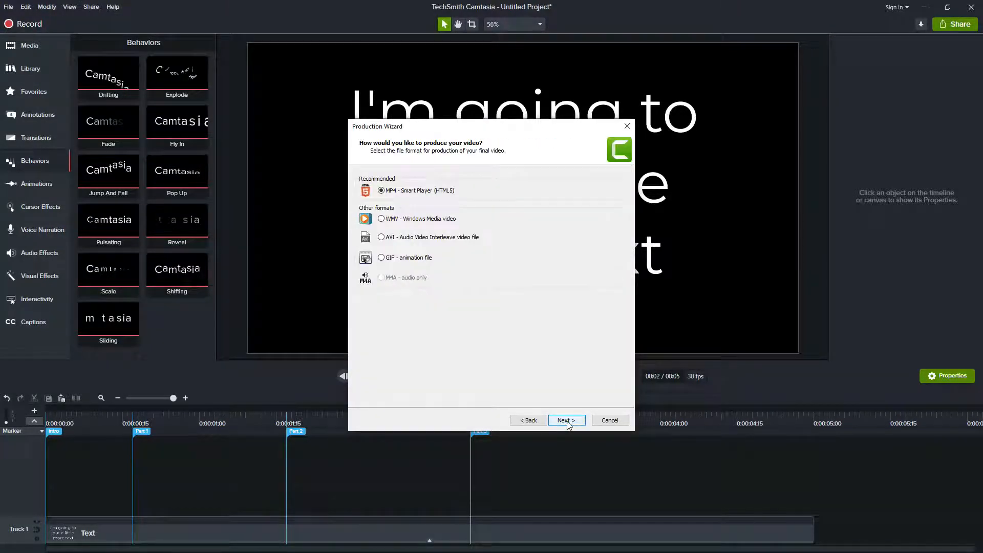
pyautogui.click(567, 421)
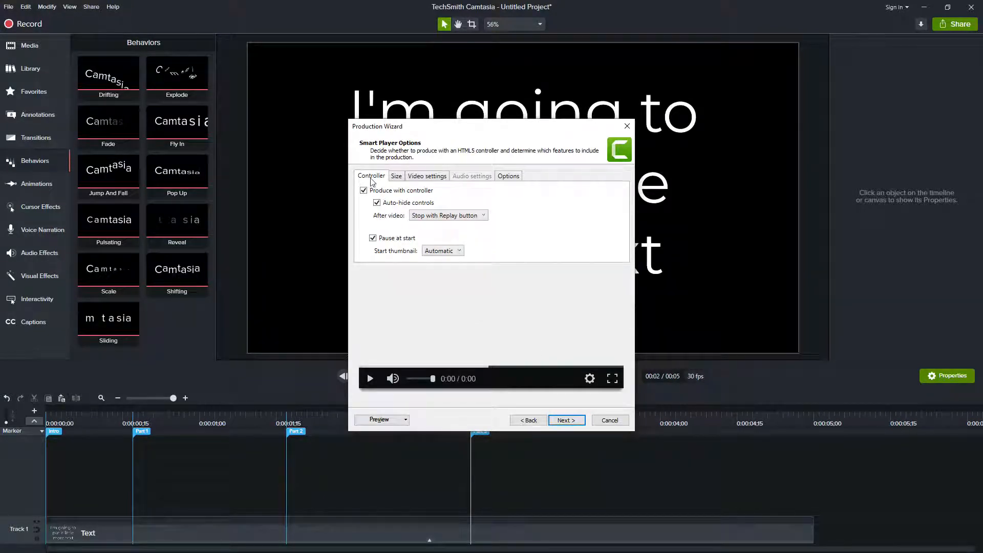
# Set the Smart Player embed size to 1280 x 720 without keeping the aspect ratio.
pyautogui.click(427, 176)
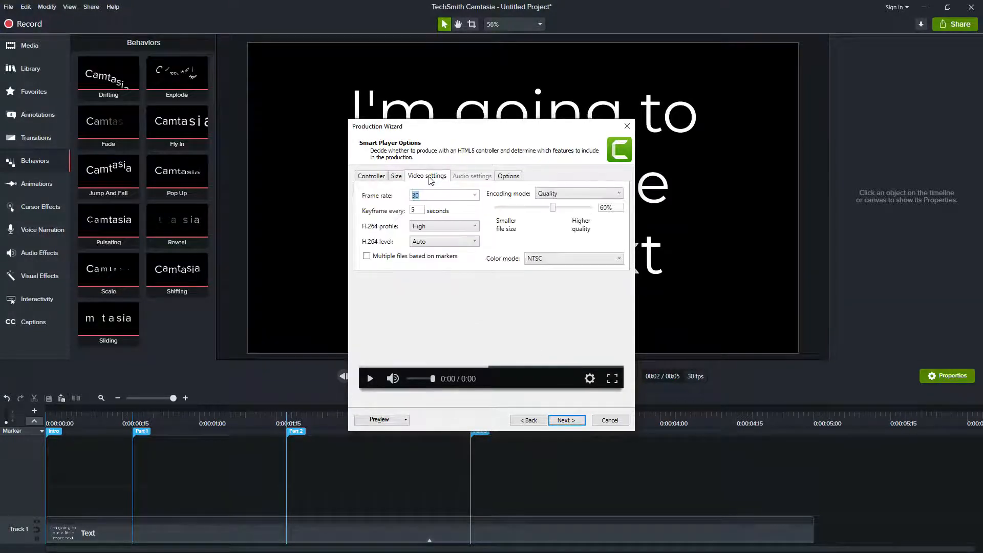
pyautogui.click(508, 176)
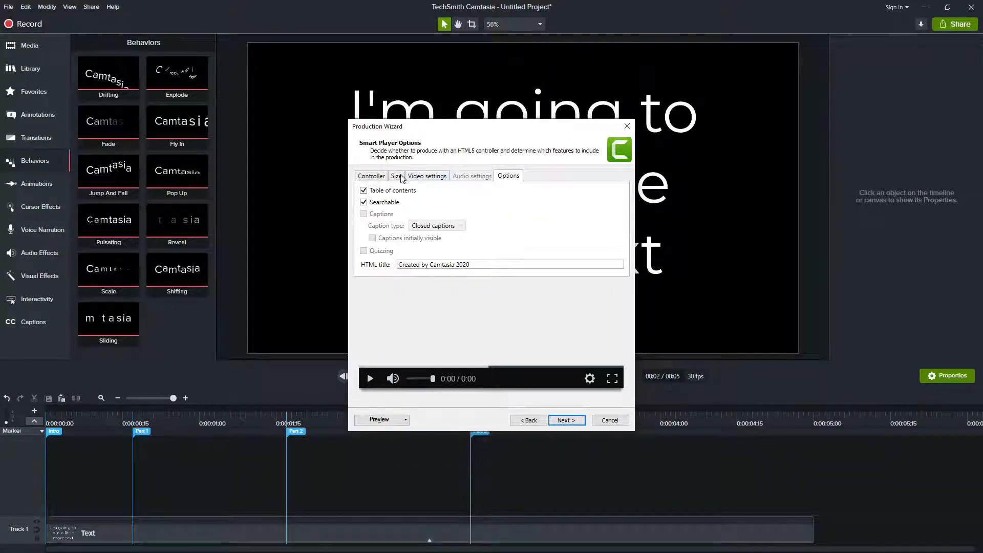
pyautogui.click(397, 176)
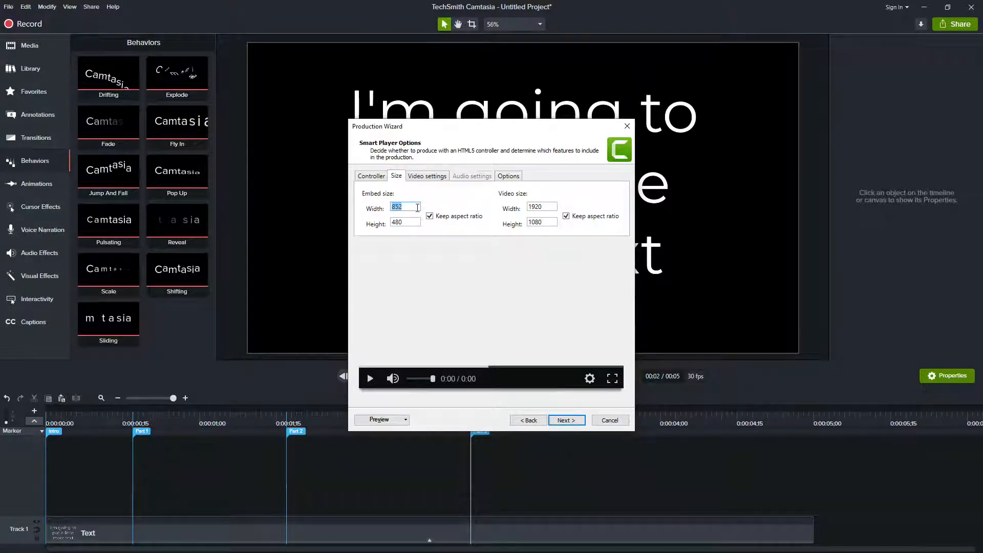
pyautogui.write('1280')
pyautogui.press('BackSpace')
pyautogui.write('0')
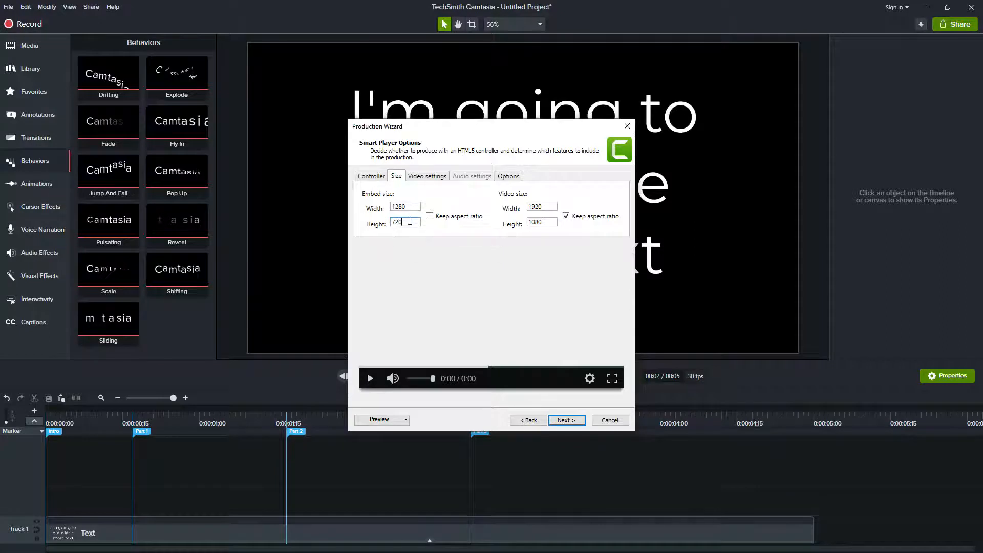
# Accept the marker options and produce the video with the production name TOC demo 2.
pyautogui.click(566, 420)
pyautogui.click(567, 421)
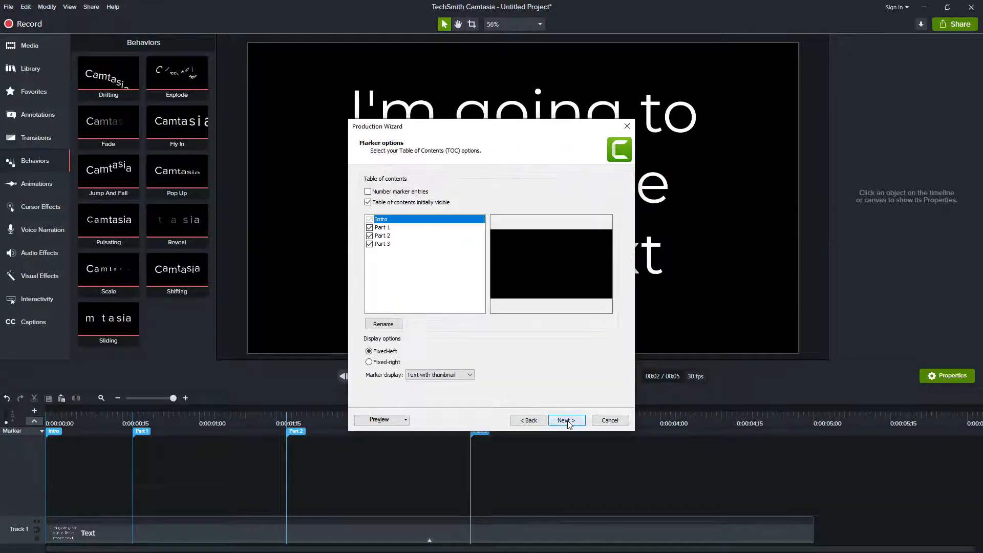
pyautogui.click(567, 420)
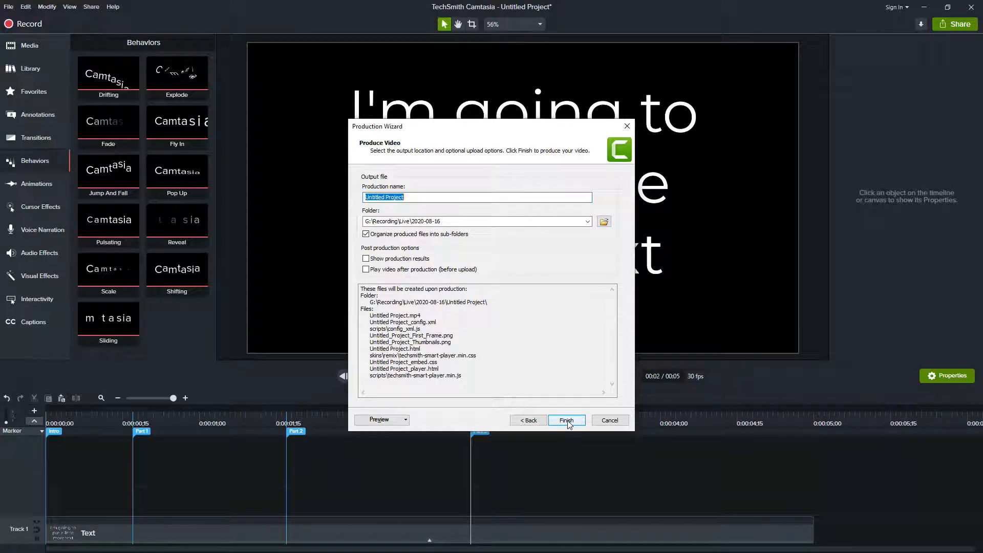
pyautogui.write('TOC demo 2')
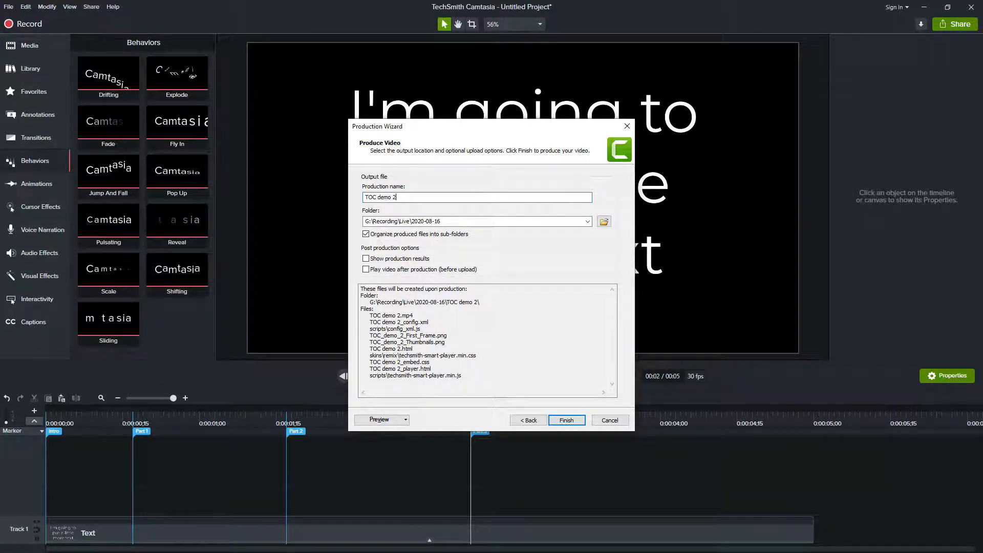
pyautogui.click(566, 420)
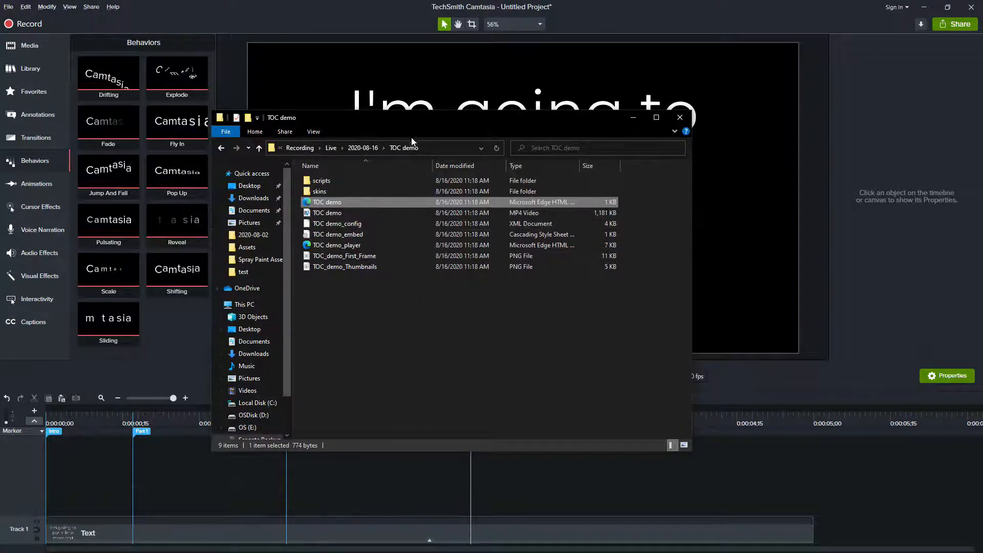
# Open the TOC demo 2 HTML file from its output folder inside 2020-08-16.
pyautogui.click(363, 148)
pyautogui.click(338, 192)
pyautogui.doubleClick(337, 193)
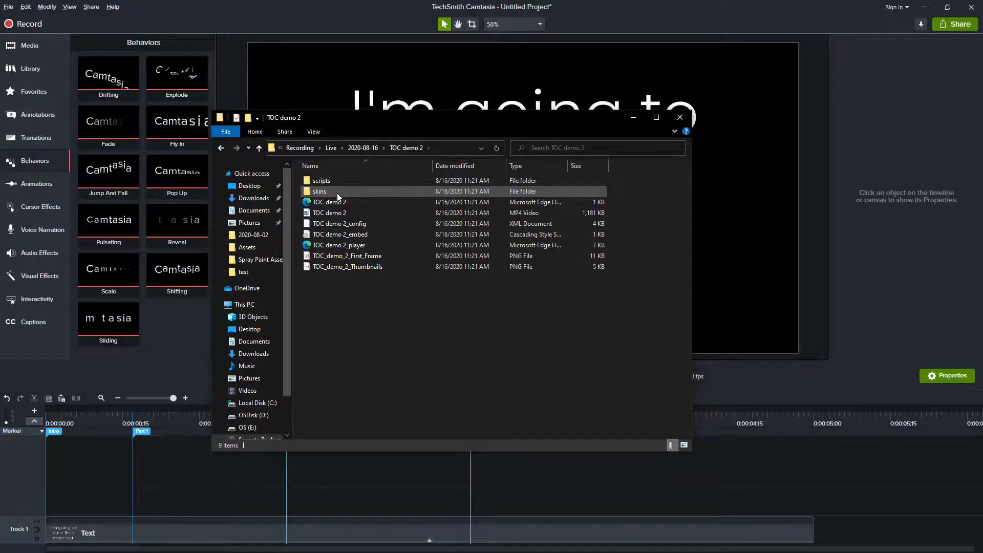
pyautogui.doubleClick(333, 204)
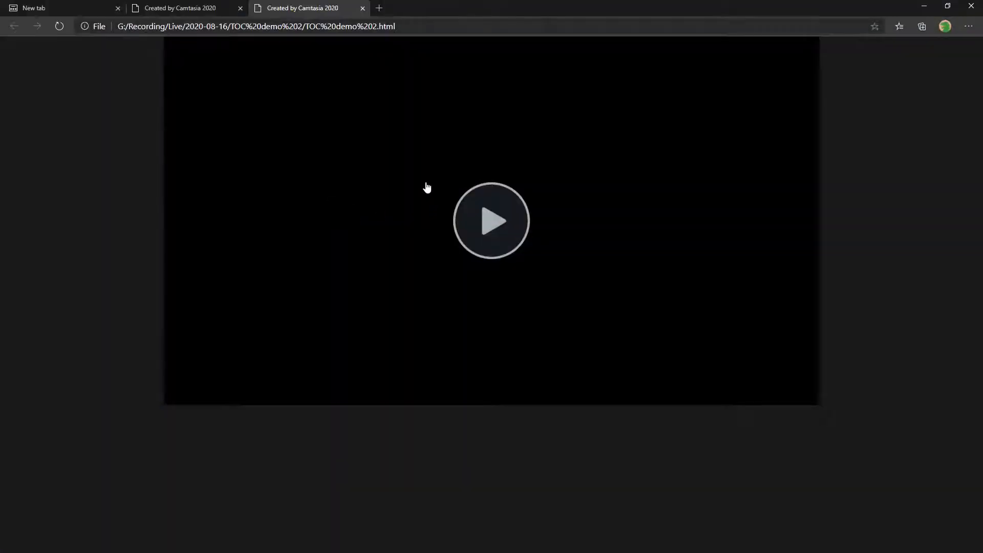
# Play the new video in the Smart Player and pause it with the table of contents showing.
pyautogui.click(504, 226)
pyautogui.click(178, 395)
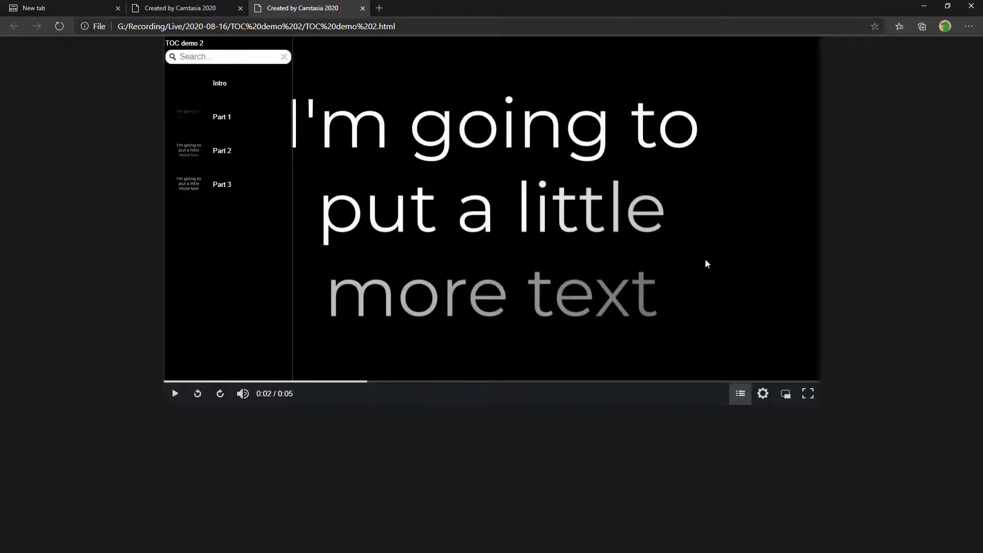
# Try a new production with a 640 x 360 embed size and cancel the wizard.
pyautogui.click(198, 7)
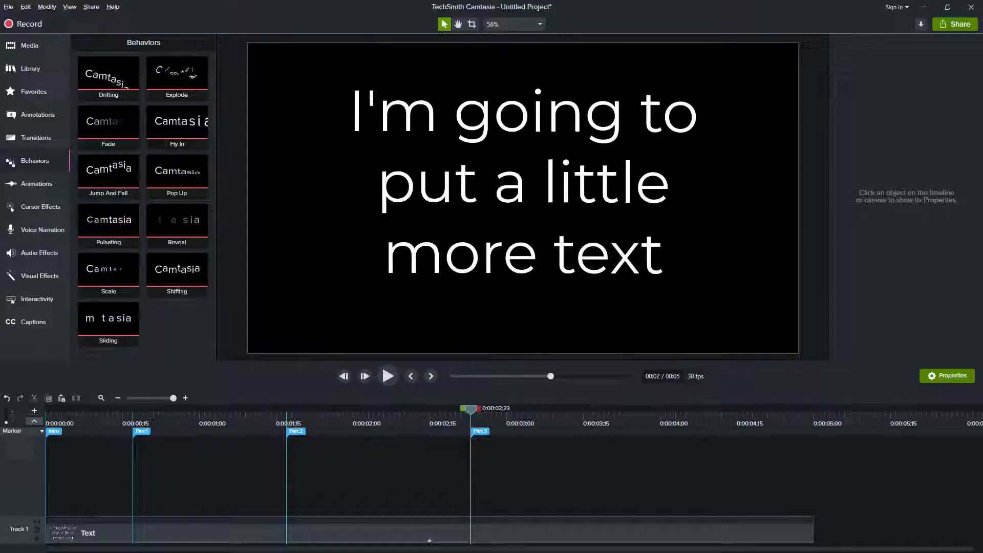
pyautogui.click(93, 7)
pyautogui.click(105, 19)
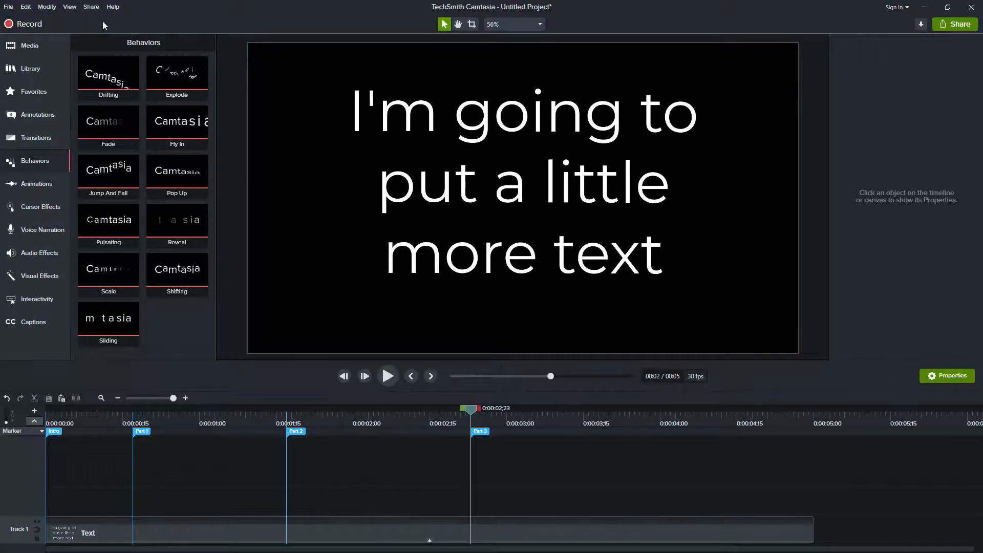
pyautogui.click(573, 420)
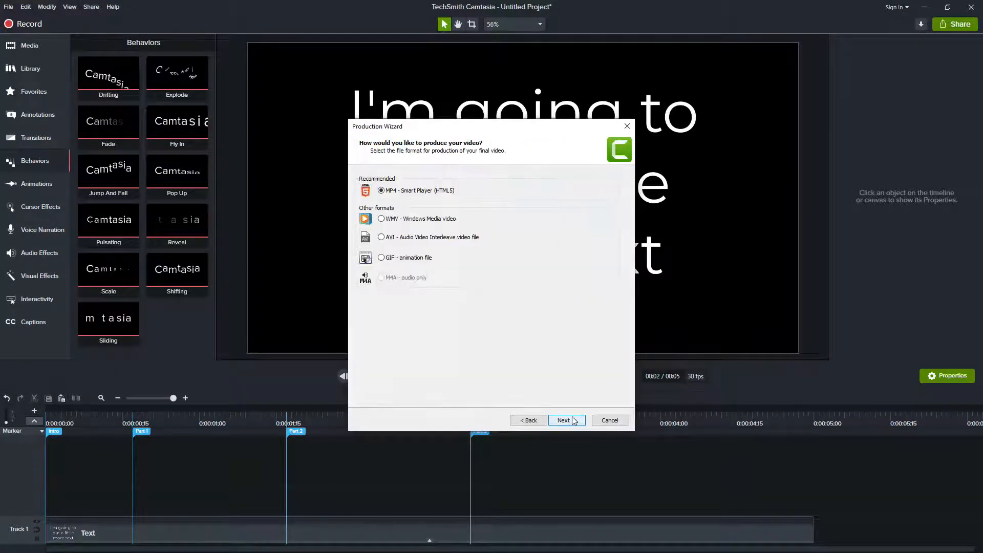
pyautogui.click(565, 420)
pyautogui.click(397, 177)
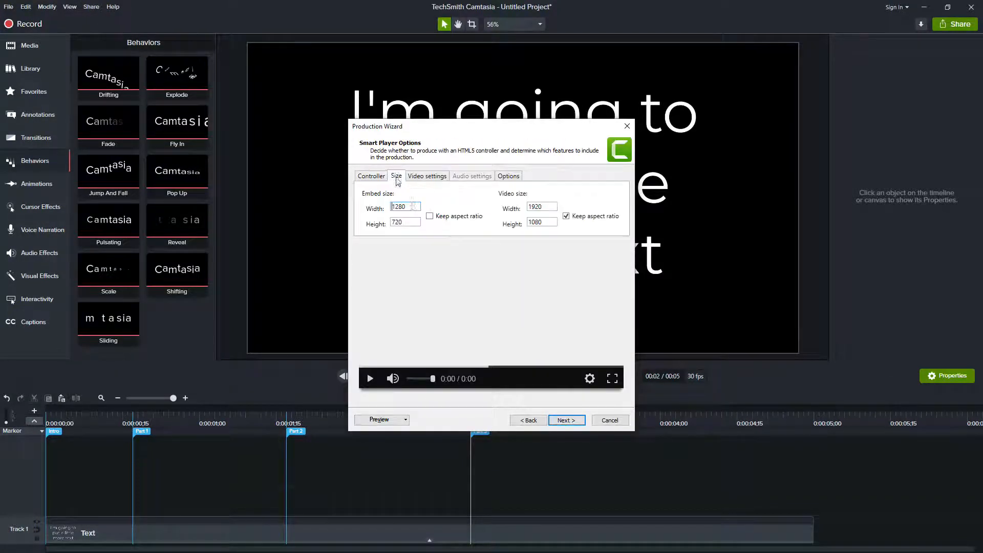
pyautogui.moveTo(415, 210); pyautogui.dragTo(365, 204)
pyautogui.write('640')
pyautogui.moveTo(407, 225); pyautogui.dragTo(368, 223)
pyautogui.write('360')
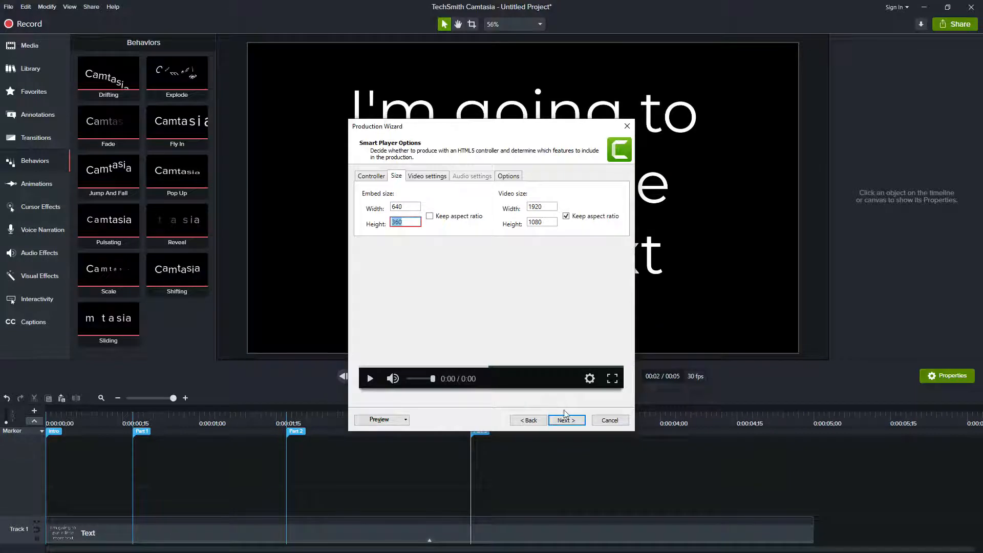
pyautogui.click(608, 420)
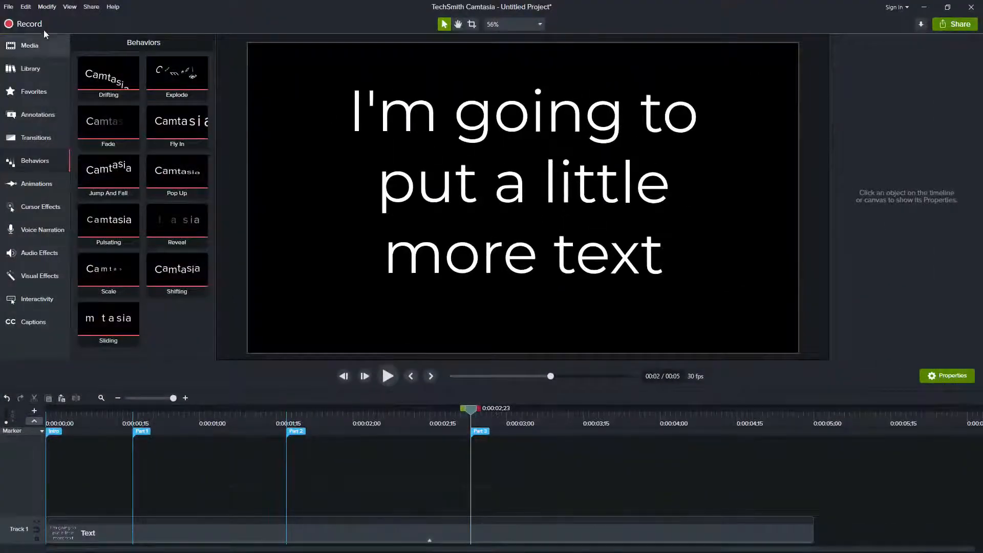
# Open the recent project Lower TOC.tscproj.
pyautogui.click(288, 47)
pyautogui.moveTo(44, 59)
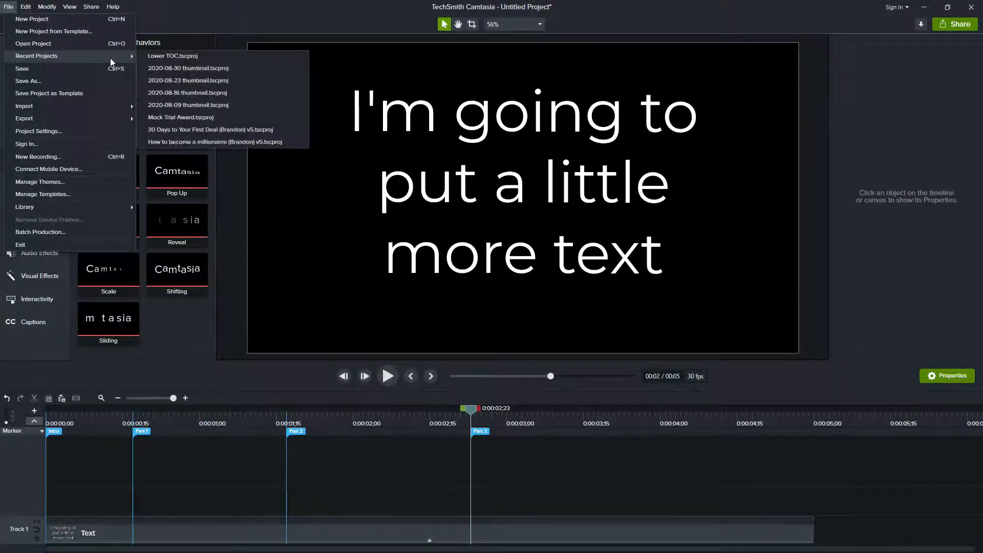
pyautogui.click(519, 319)
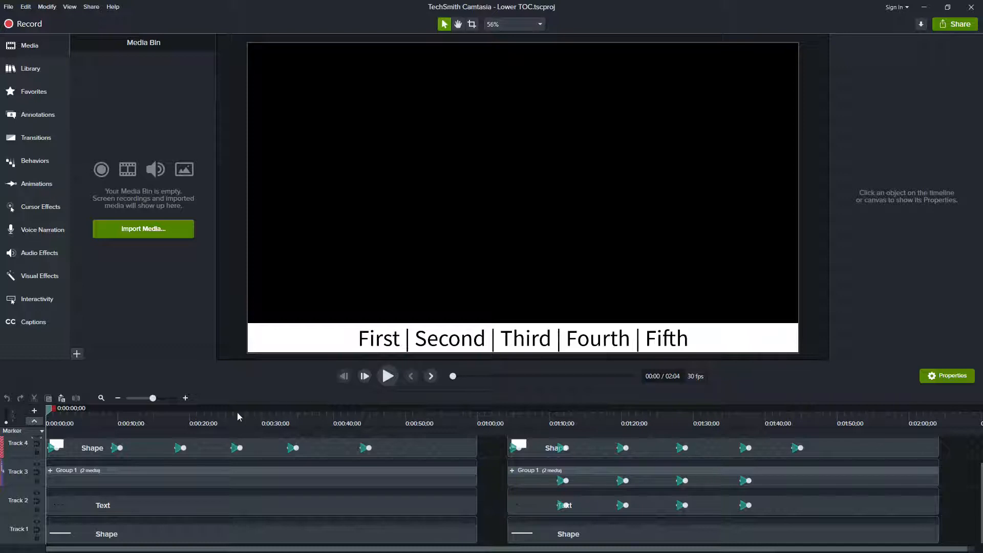
# Preview the Lower TOC project, jumping the playhead along the timeline to see each highlighted section.
pyautogui.click(387, 376)
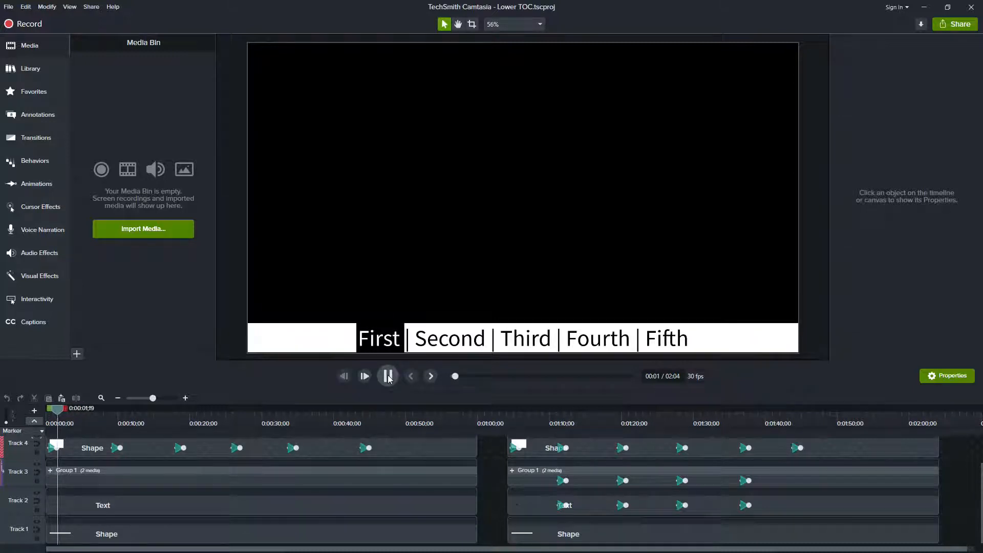
pyautogui.click(103, 417)
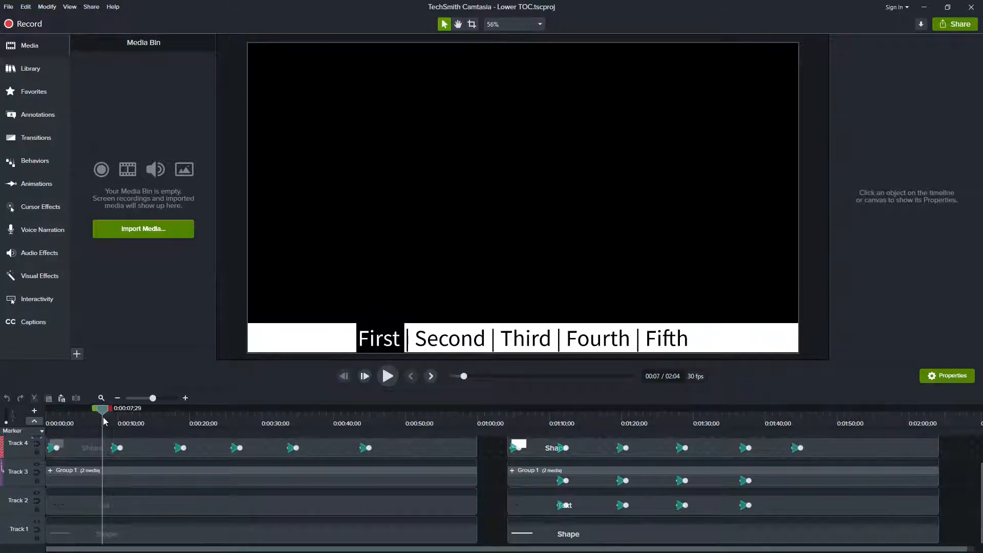
pyautogui.press('space')
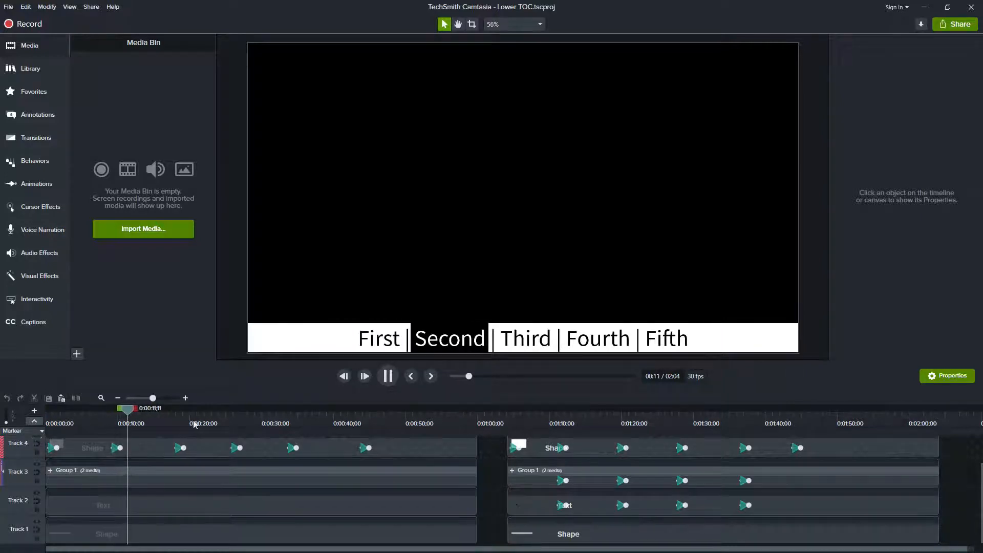
pyautogui.click(168, 417)
pyautogui.press('space')
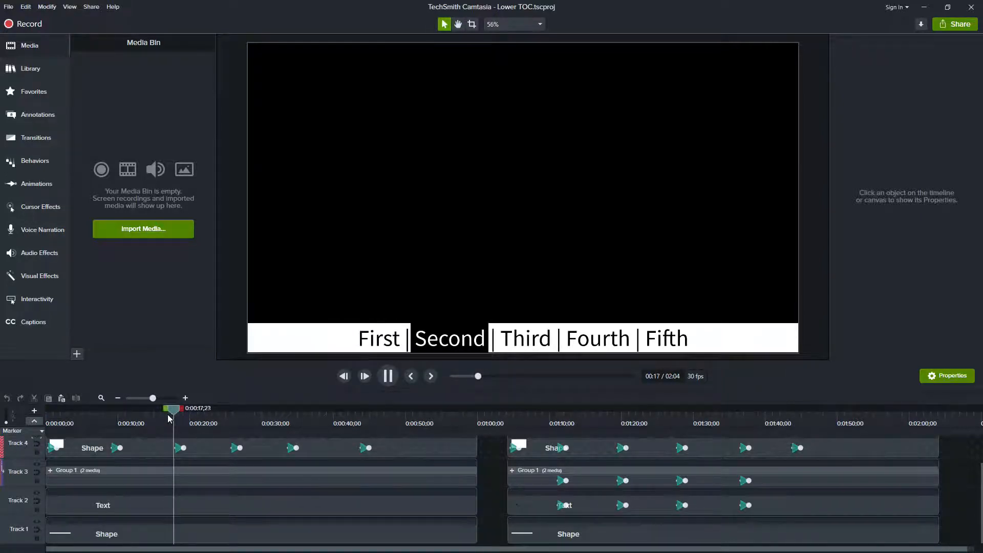
pyautogui.click(229, 416)
pyautogui.press('space')
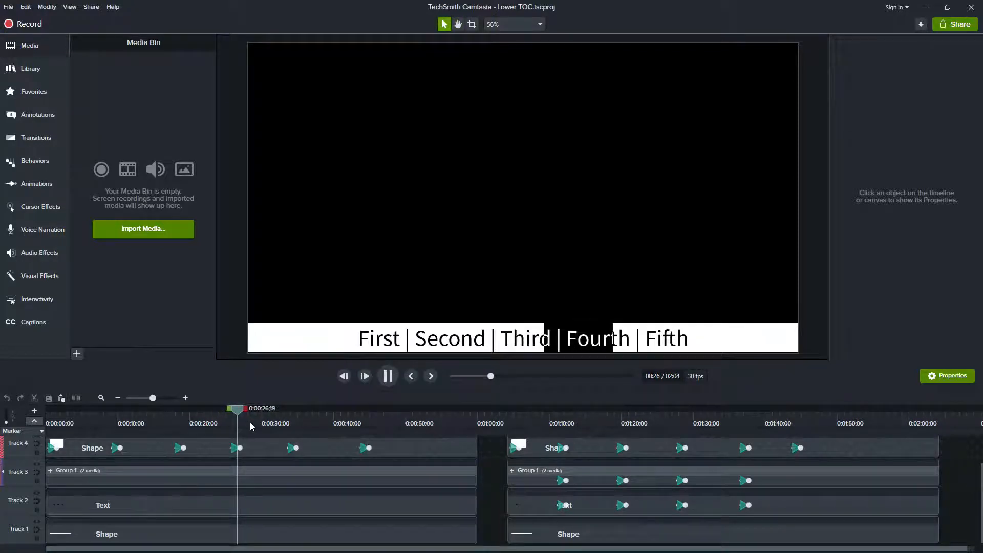
pyautogui.click(284, 421)
pyautogui.press('space')
pyautogui.click(359, 416)
pyautogui.press('space')
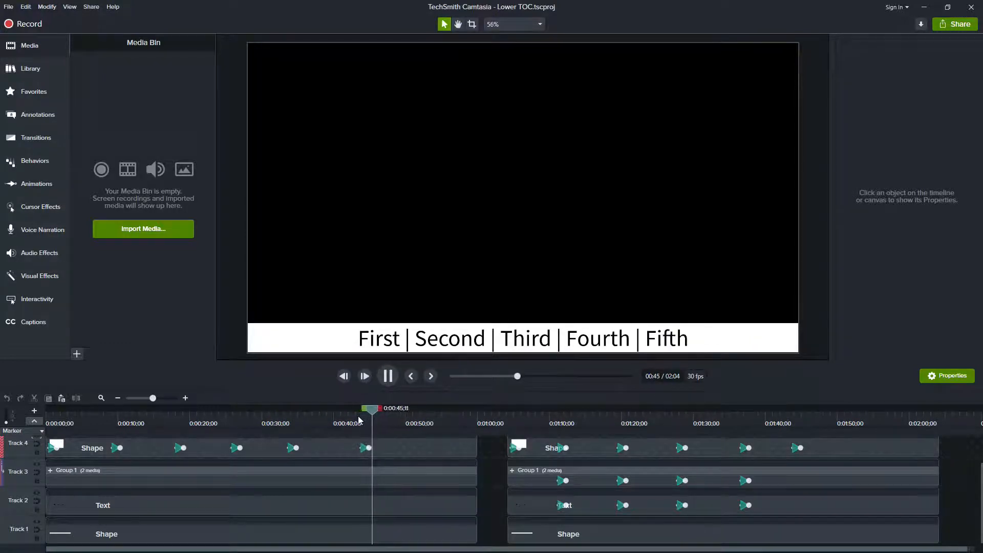
pyautogui.press('space')
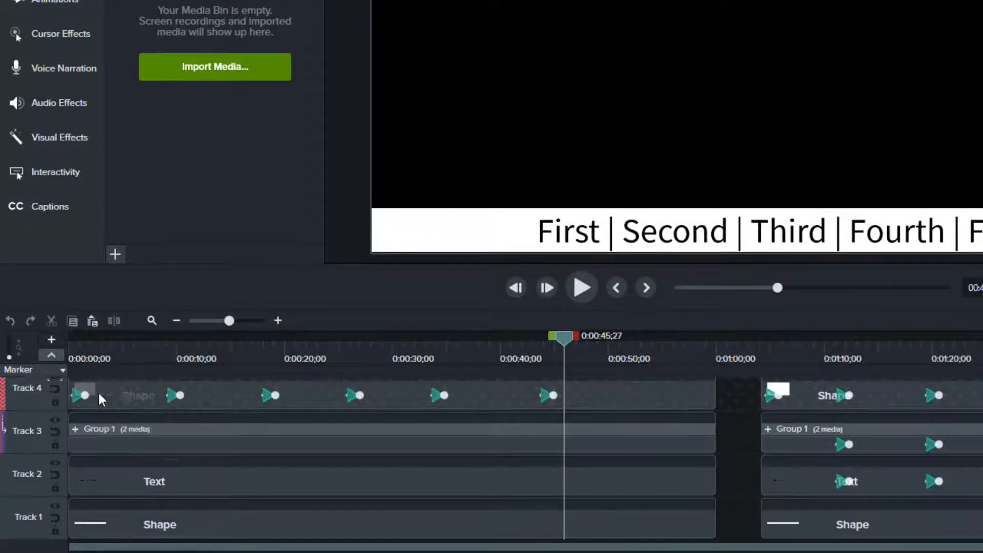
# Hide Track 4 so the highlight shape disappears from the canvas.
pyautogui.scroll(1, 127, 423)
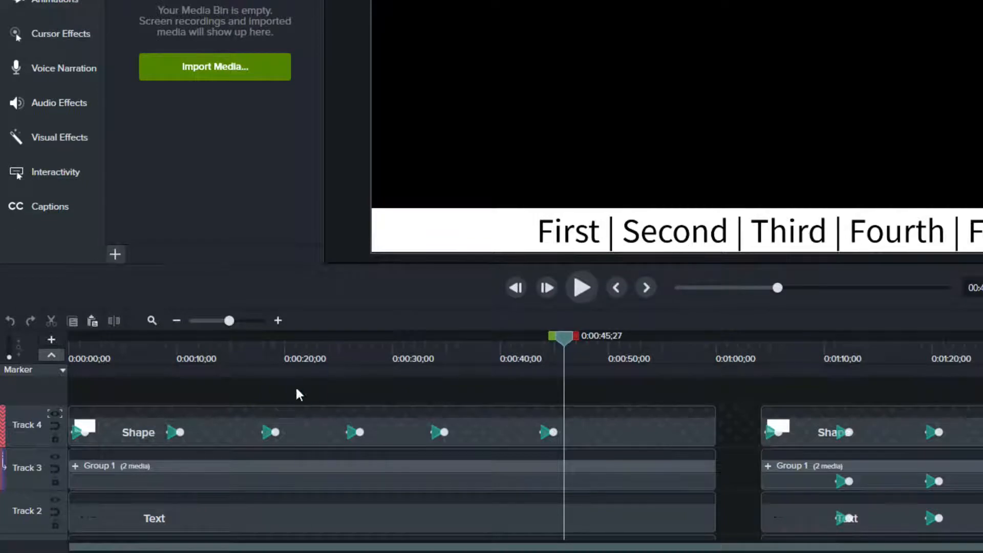
pyautogui.click(54, 414)
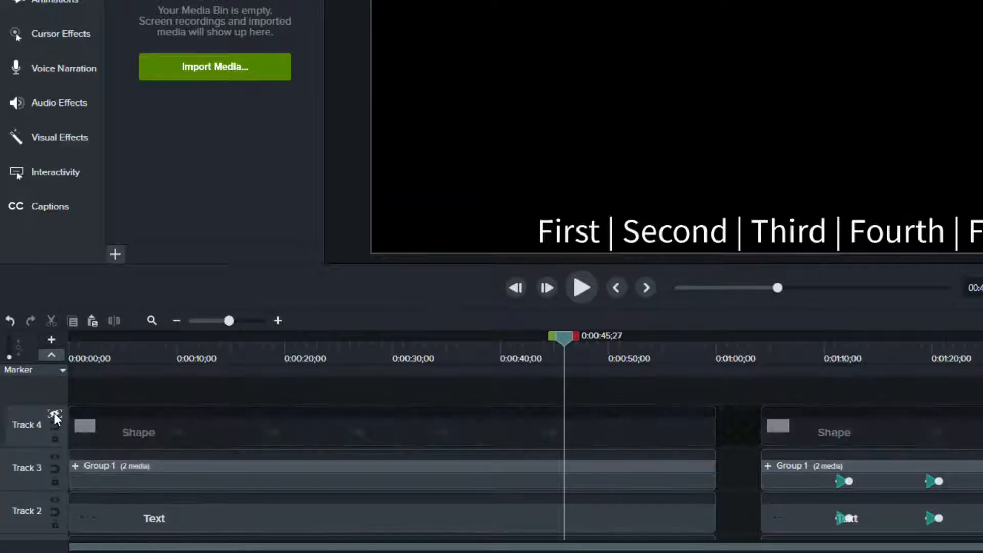
# Expand Group 1 and select its text element on the canvas.
pyautogui.click(75, 466)
pyautogui.click(75, 465)
pyautogui.click(177, 438)
pyautogui.doubleClick(564, 237)
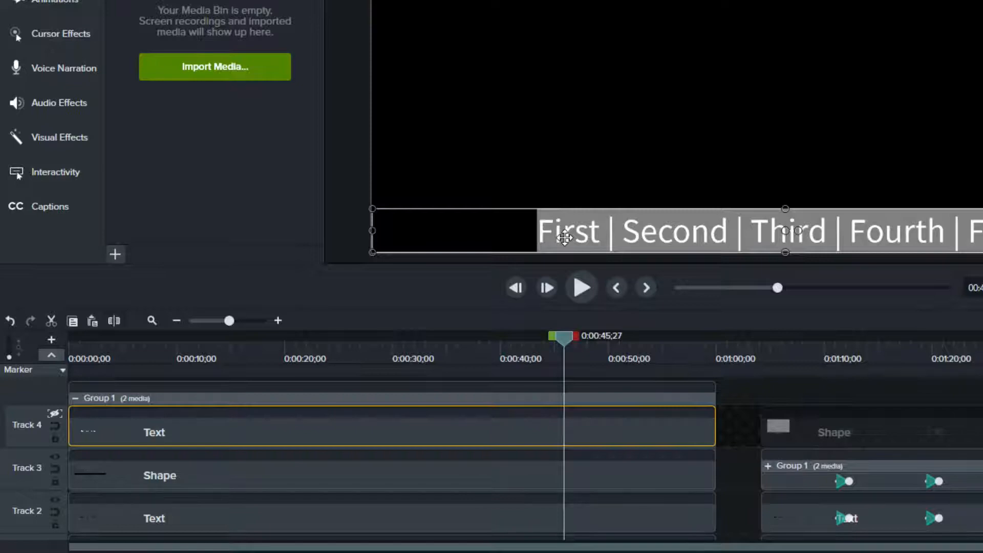
# Replace Group 1's text with "Topic 1 | Topic 2 | Topic 3" and copy the new text.
pyautogui.write('Topic 1 | Topic 2 | Topic')
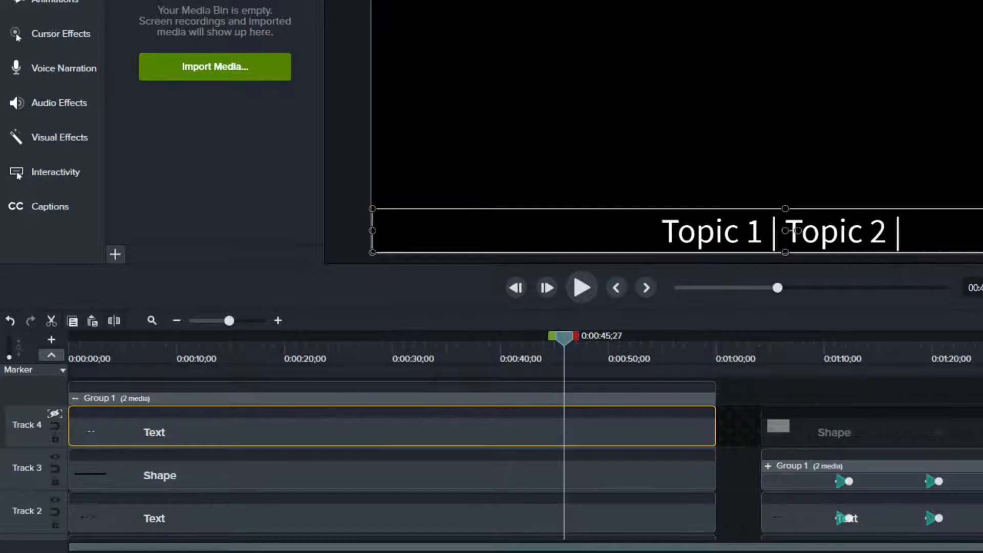
pyautogui.write(' 3')
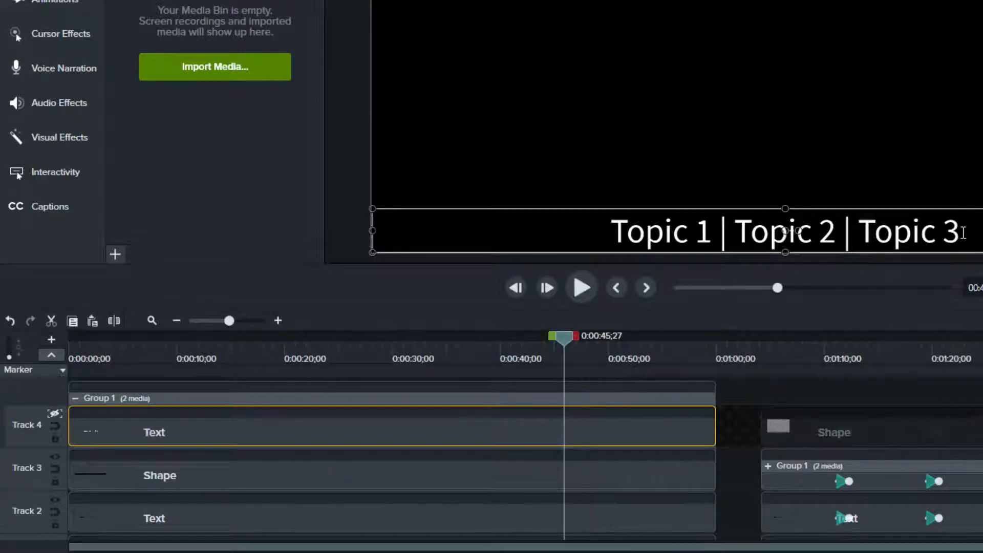
pyautogui.moveTo(963, 233); pyautogui.dragTo(541, 233)
pyautogui.hotkey('ctrl', 'c')
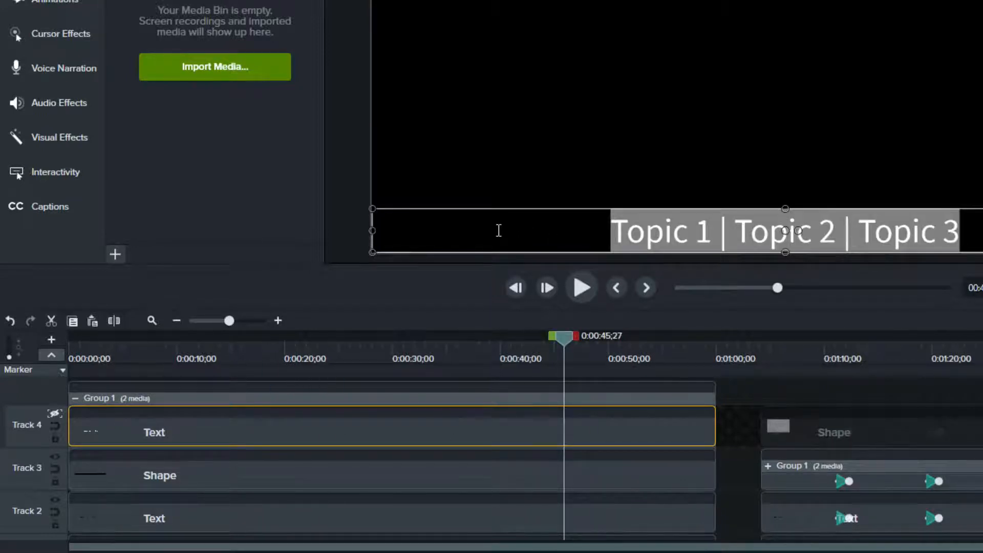
pyautogui.click(733, 475)
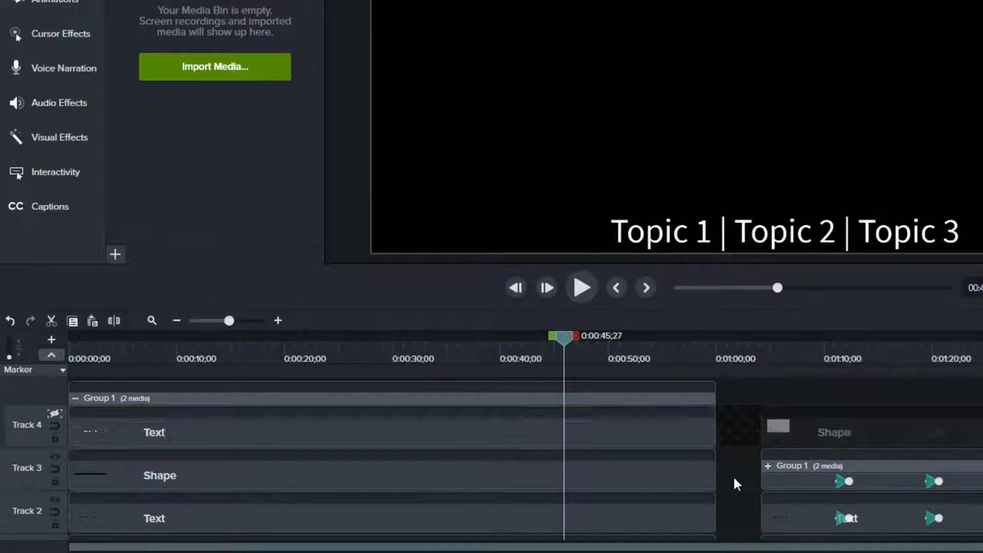
# Hide Track 3, paste the copied topic text over Track 2's text element, then show Tracks 3 and 4 again.
pyautogui.click(55, 456)
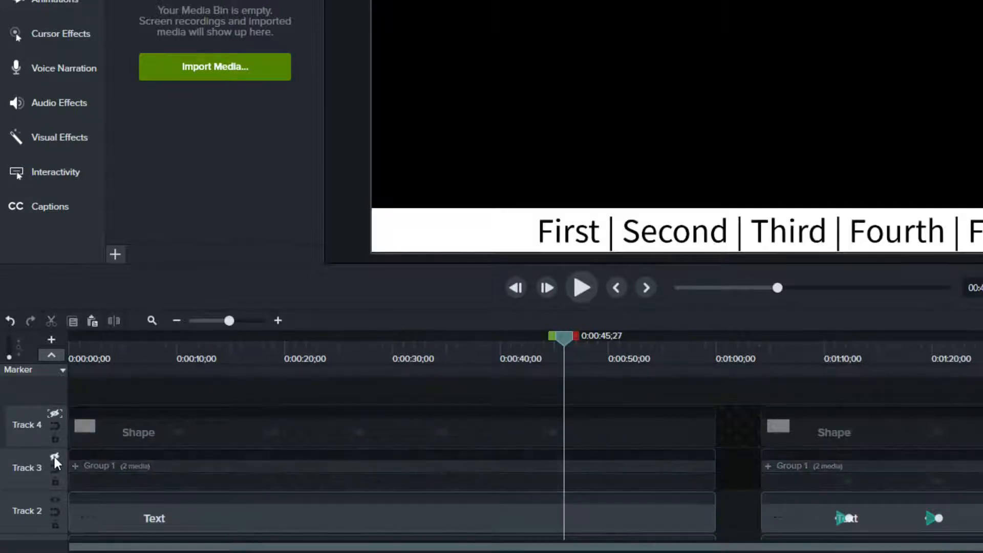
pyautogui.click(809, 232)
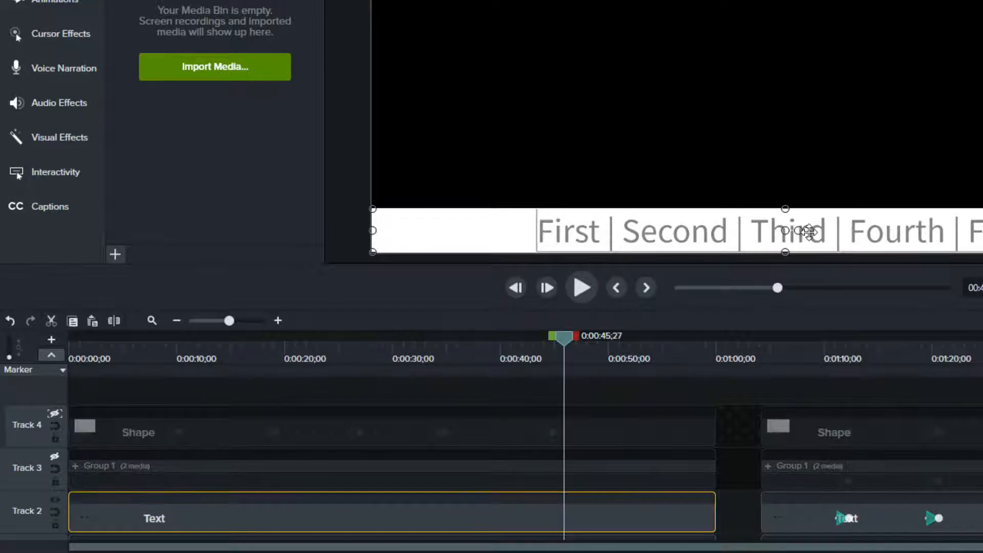
pyautogui.press('BackSpace')
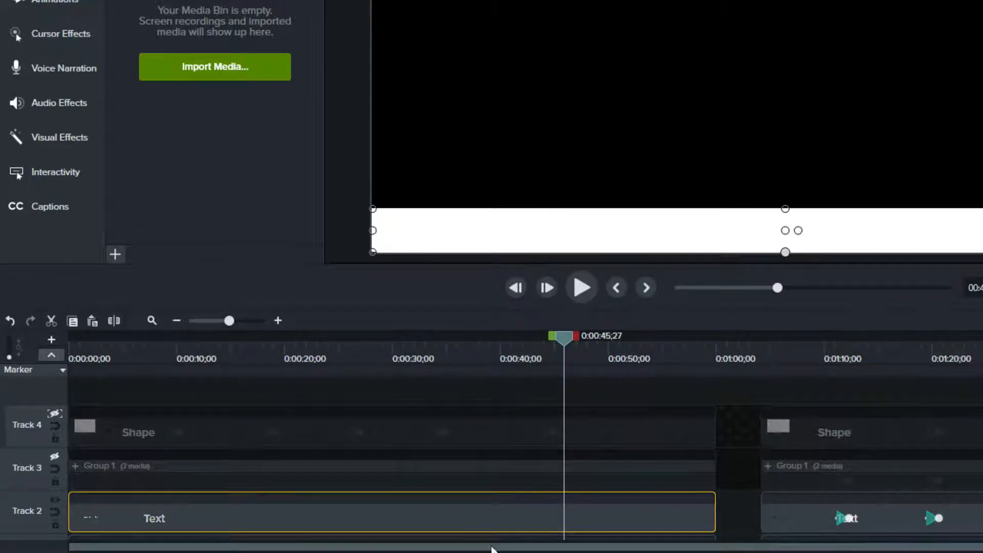
pyautogui.doubleClick(891, 232)
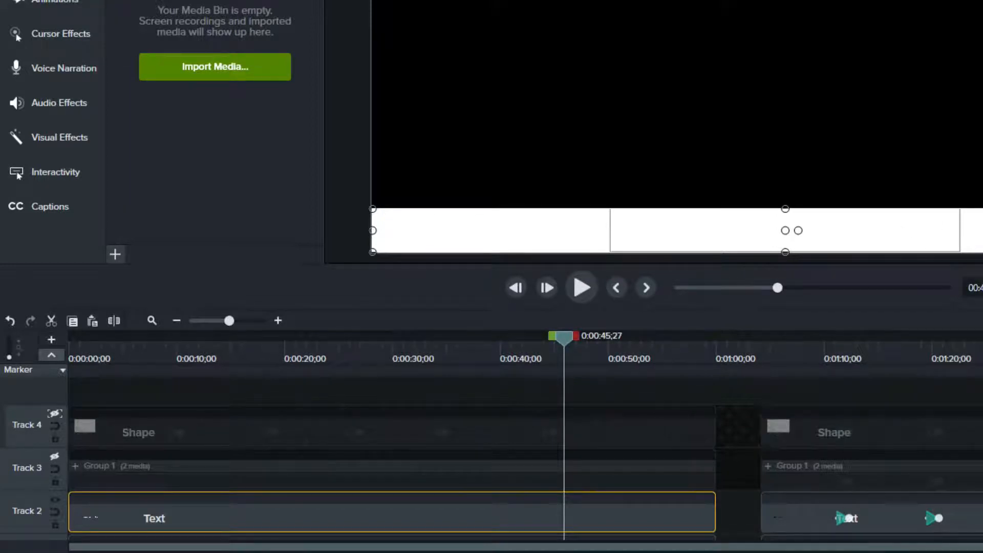
pyautogui.hotkey('ctrl', 'v')
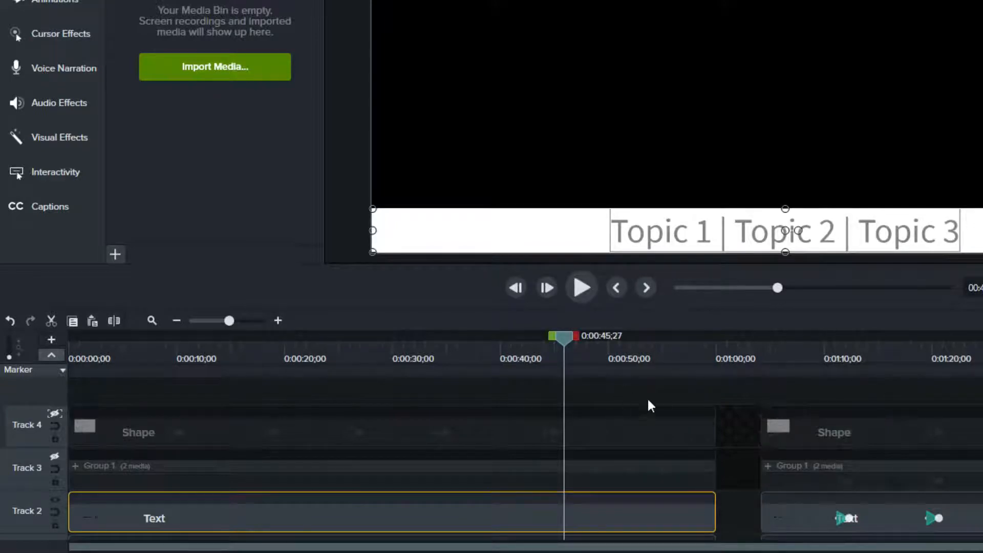
pyautogui.click(737, 515)
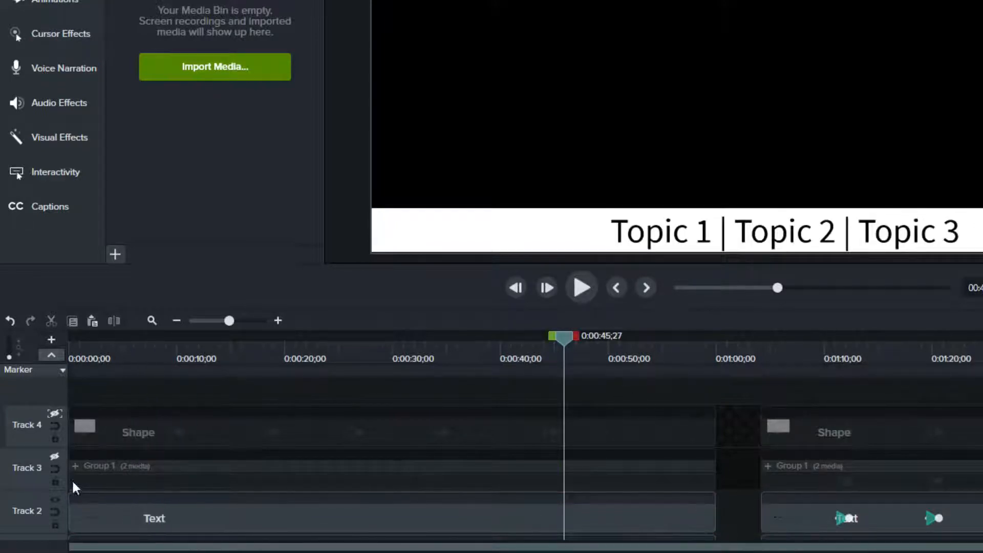
pyautogui.click(54, 456)
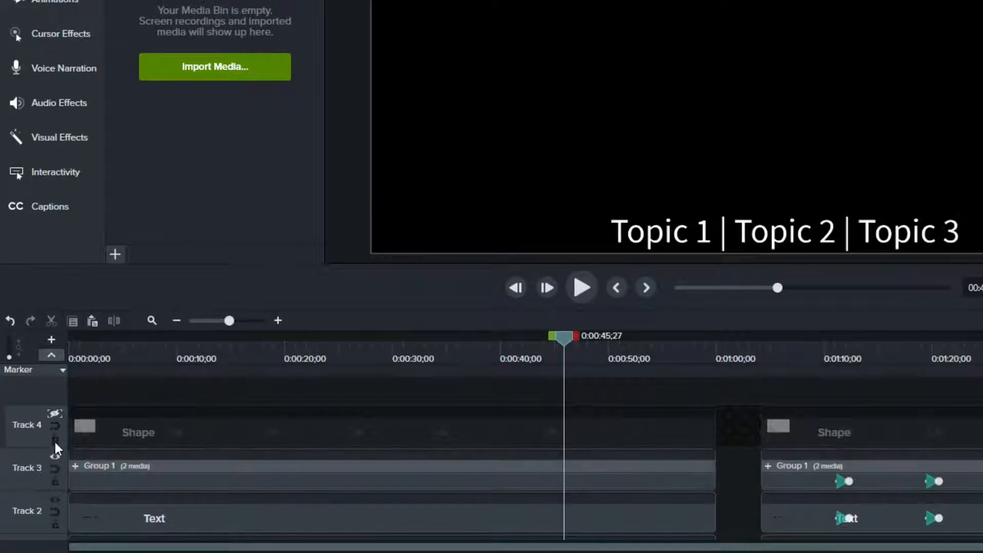
pyautogui.click(55, 412)
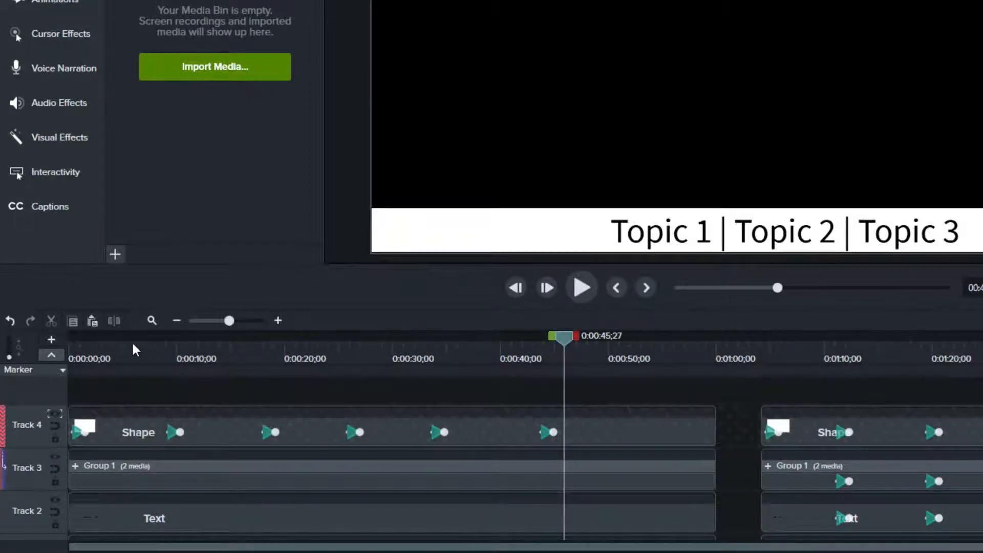
# Move the highlight shape over "Topic 1" at about 0:03 on the timeline.
pyautogui.click(115, 349)
pyautogui.moveTo(98, 360); pyautogui.dragTo(1, 354)
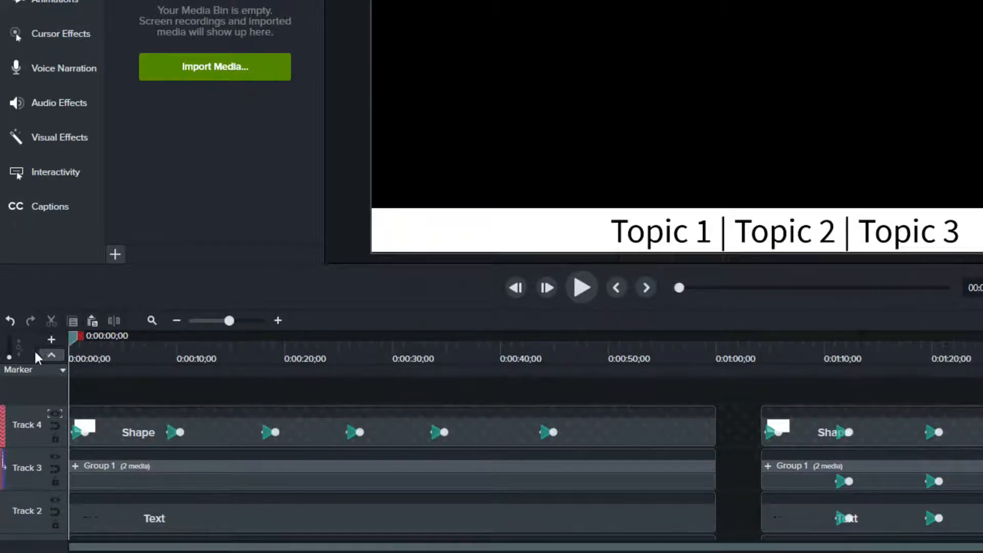
pyautogui.moveTo(67, 348); pyautogui.dragTo(112, 352)
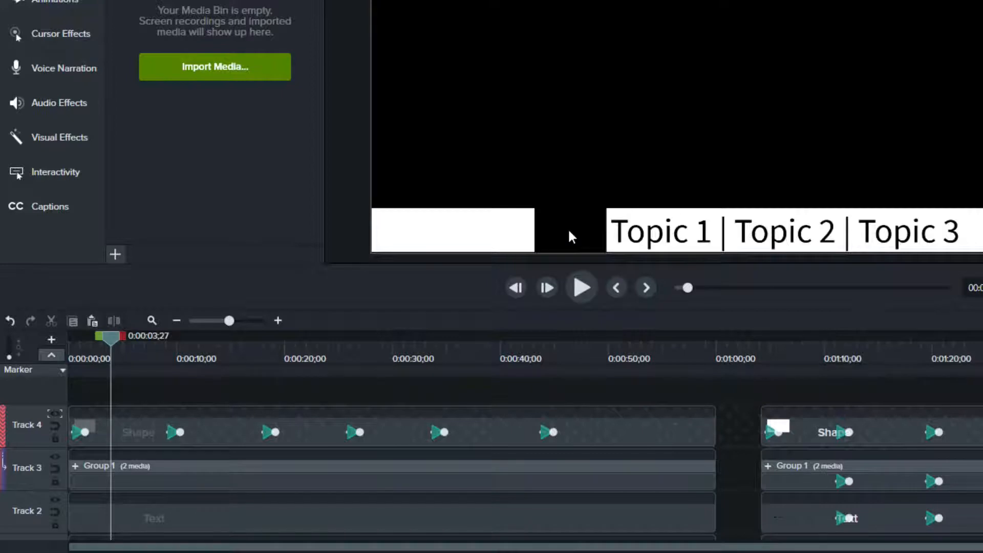
pyautogui.moveTo(581, 238); pyautogui.dragTo(605, 229)
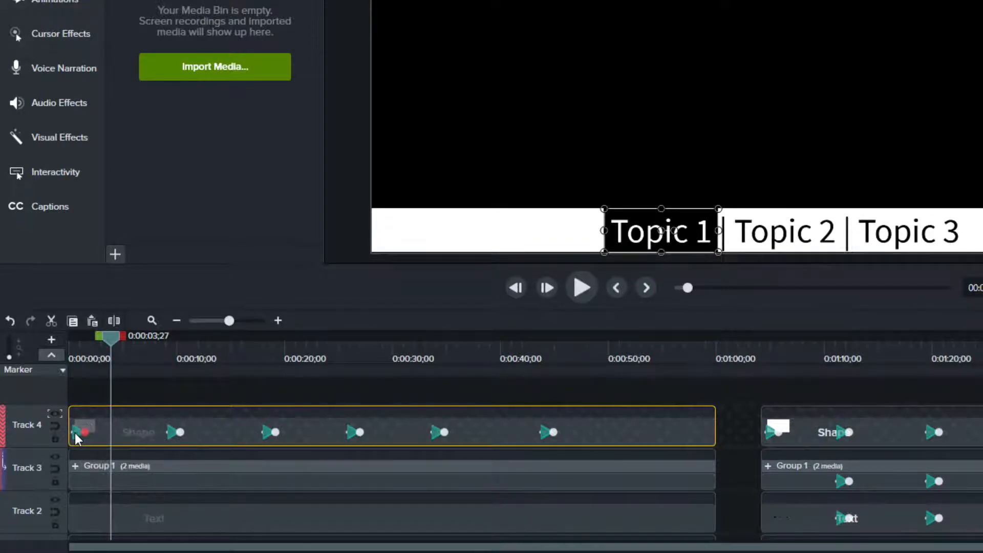
# Copy the highlight shape's properties and paste them onto the shape at the start of the timeline.
pyautogui.rightClick(115, 430)
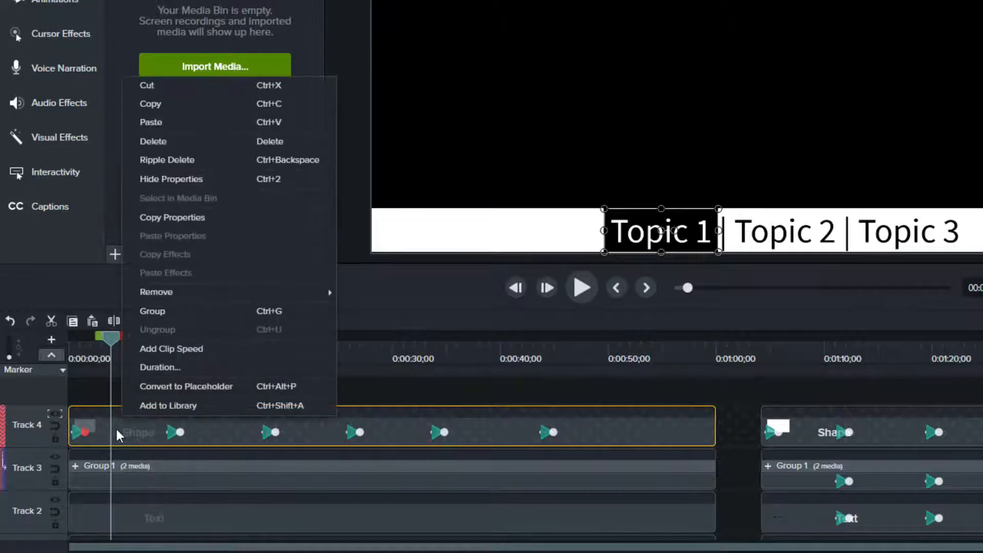
pyautogui.click(227, 217)
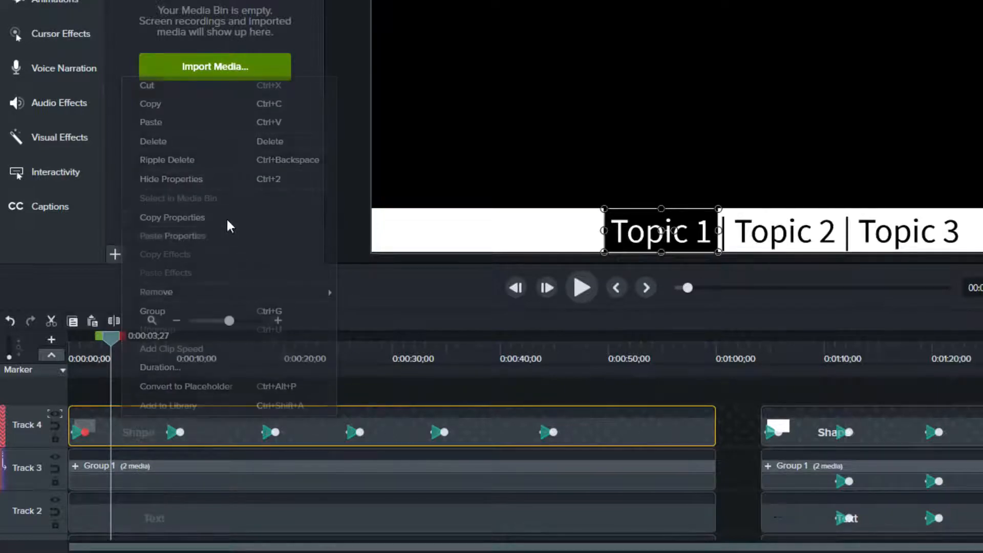
pyautogui.hotkey('ctrl', 'Home')
pyautogui.rightClick(115, 430)
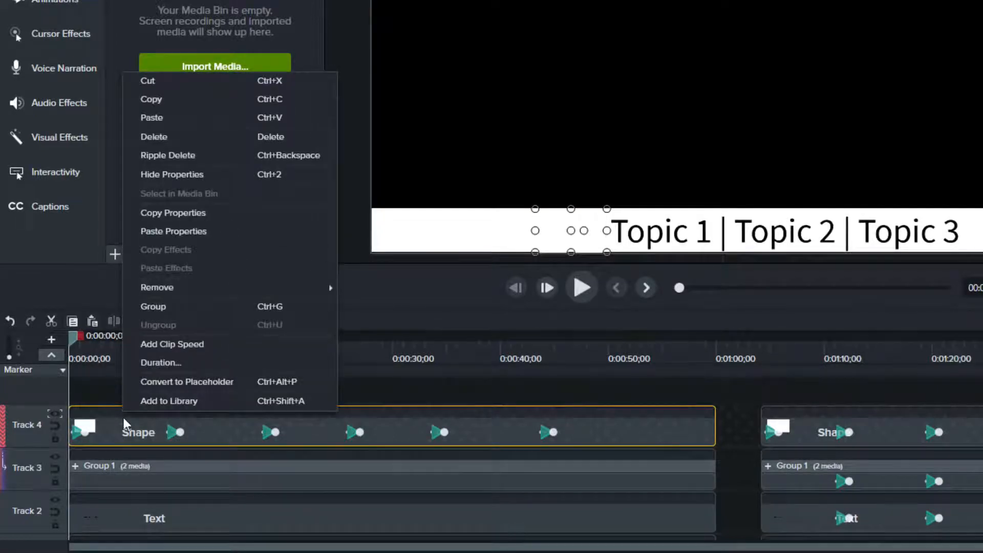
pyautogui.click(204, 228)
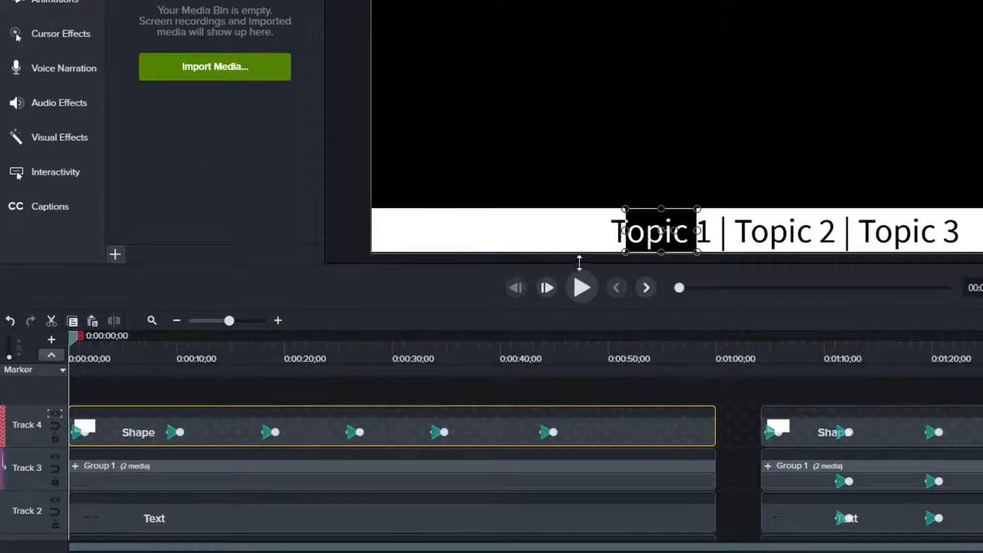
# Delete the highlight's first animation keyframe and resize the highlight to fit "Topic 1".
pyautogui.click(121, 349)
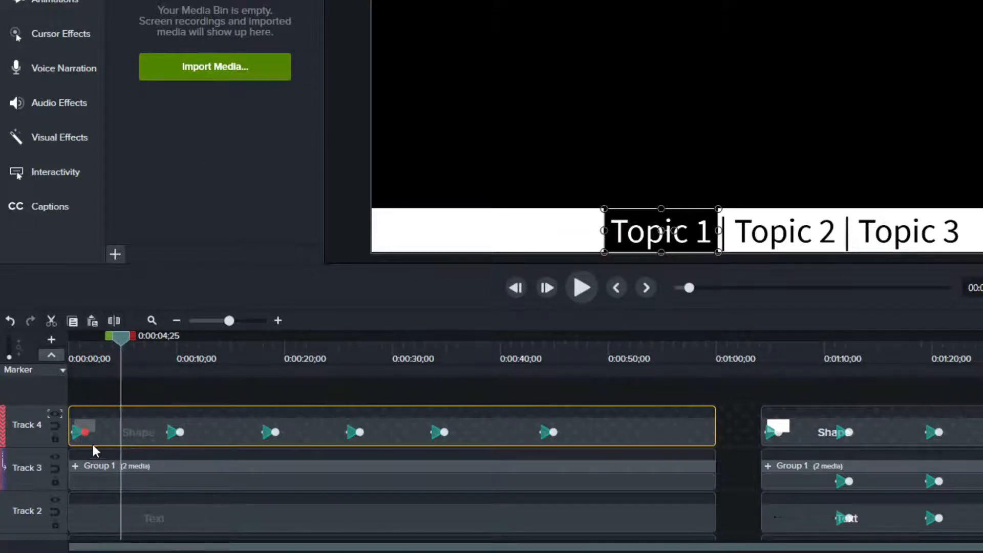
pyautogui.rightClick(73, 432)
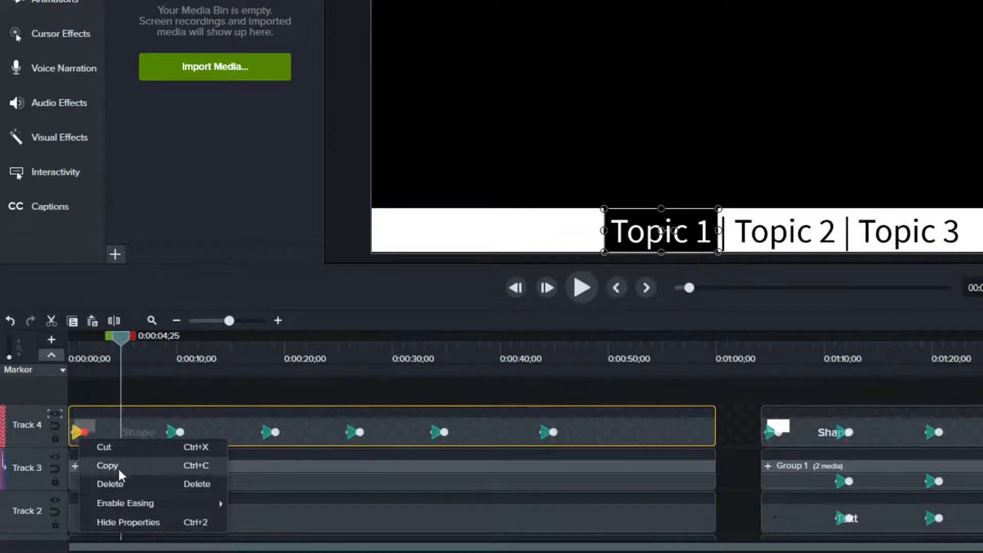
pyautogui.click(121, 484)
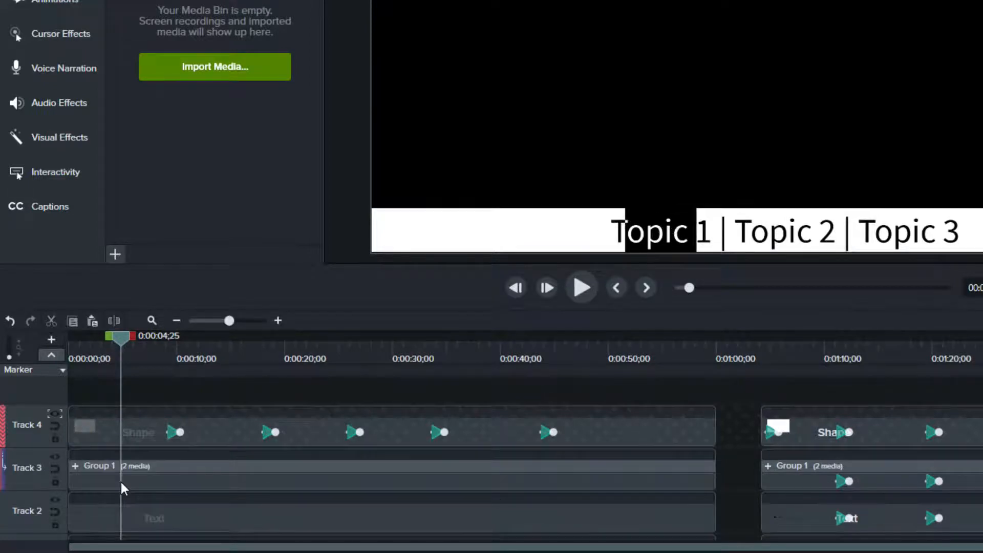
pyautogui.click(681, 233)
pyautogui.moveTo(696, 230); pyautogui.dragTo(715, 229)
pyautogui.moveTo(625, 230); pyautogui.dragTo(605, 230)
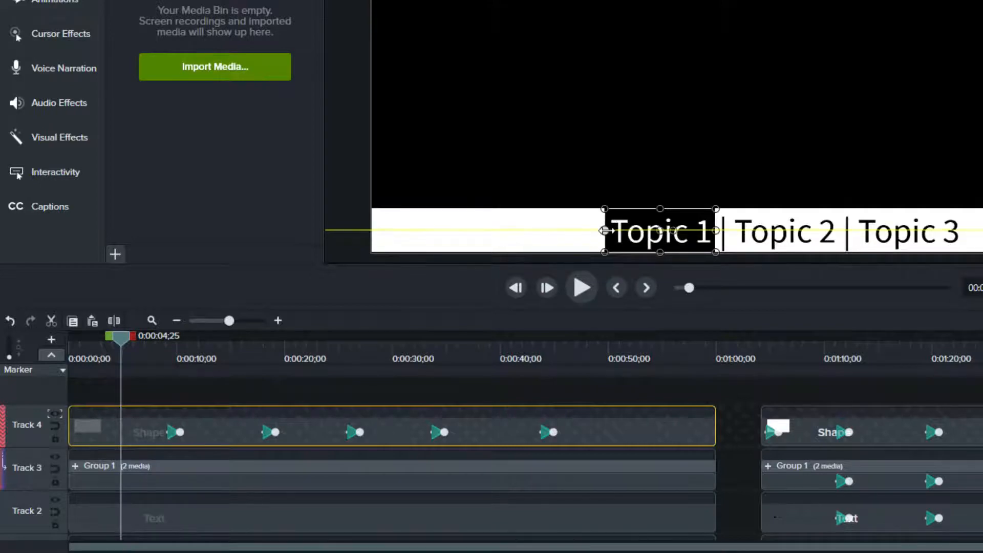
# Set the highlight shape's opacity to 0% at the start of the timeline and play the opening.
pyautogui.moveTo(101, 342)
pyautogui.mouseDown()
pyautogui.moveTo(79, 336)
pyautogui.moveTo(91, 339)
pyautogui.mouseUp()
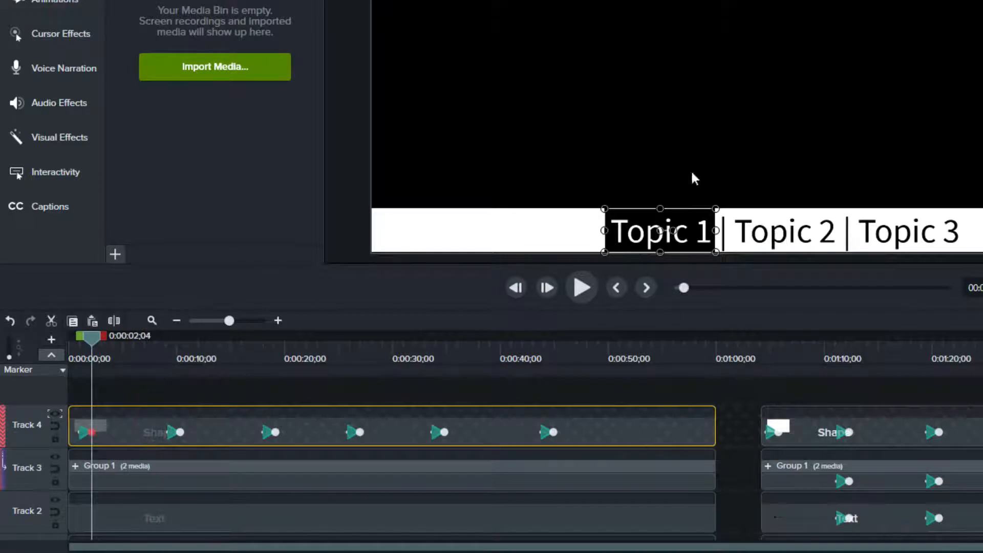
pyautogui.click(75, 350)
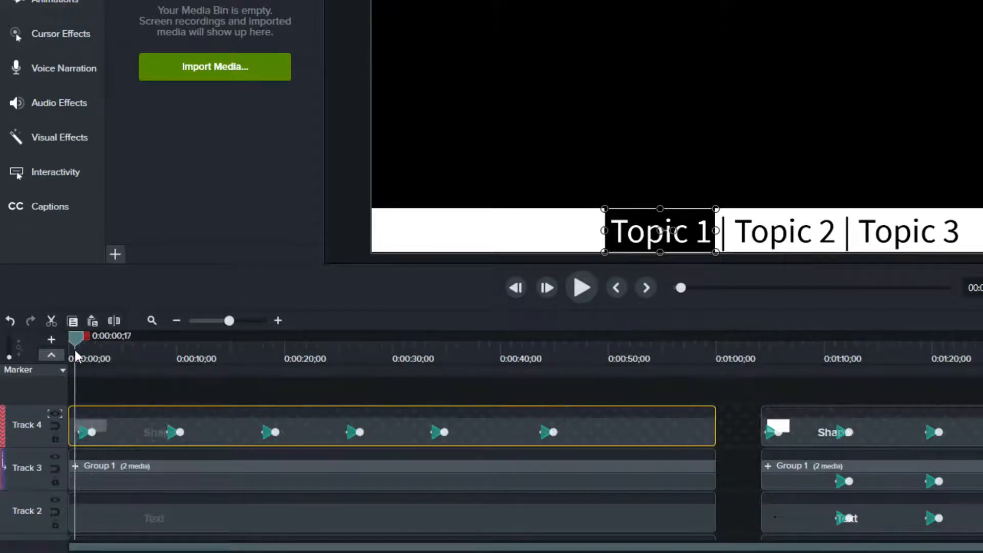
pyautogui.moveTo(75, 350); pyautogui.dragTo(71, 348)
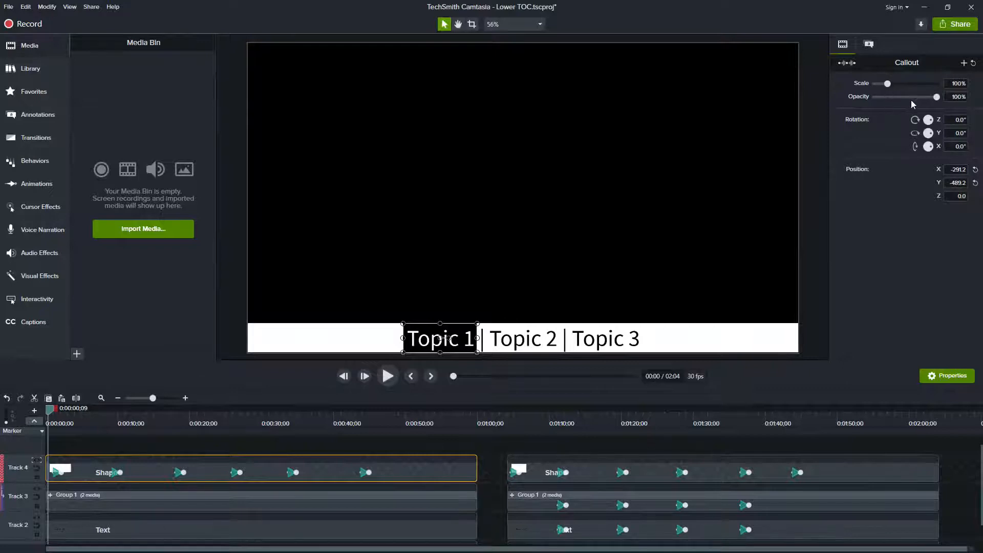
pyautogui.moveTo(938, 103); pyautogui.dragTo(902, 102)
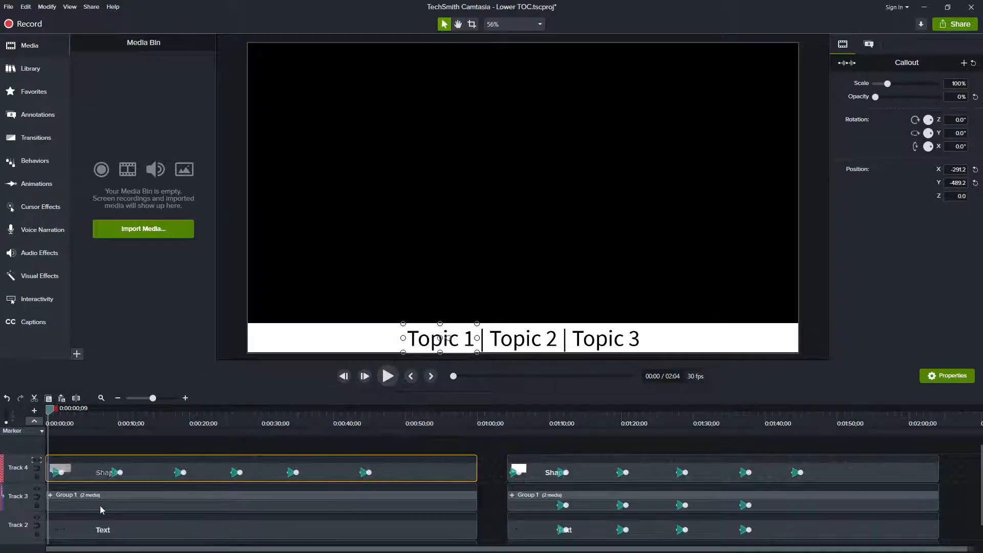
pyautogui.moveTo(50, 414)
pyautogui.mouseDown()
pyautogui.moveTo(68, 414)
pyautogui.moveTo(56, 413)
pyautogui.mouseUp()
pyautogui.press('space')
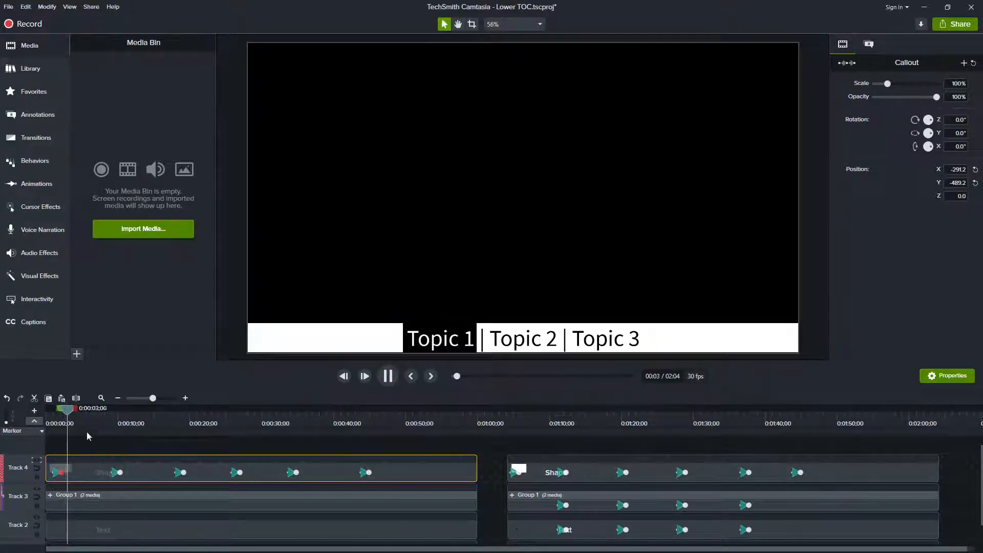
# Move the highlight over "Topic 2" at about 0:13 and over "Topic 3" at about 0:24.
pyautogui.moveTo(103, 414); pyautogui.dragTo(143, 417)
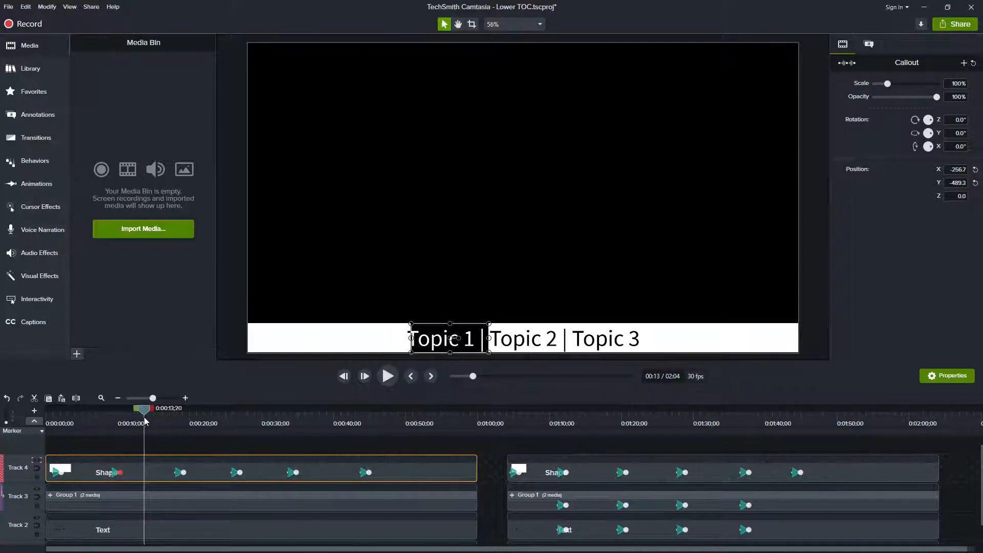
pyautogui.moveTo(468, 342); pyautogui.dragTo(538, 349)
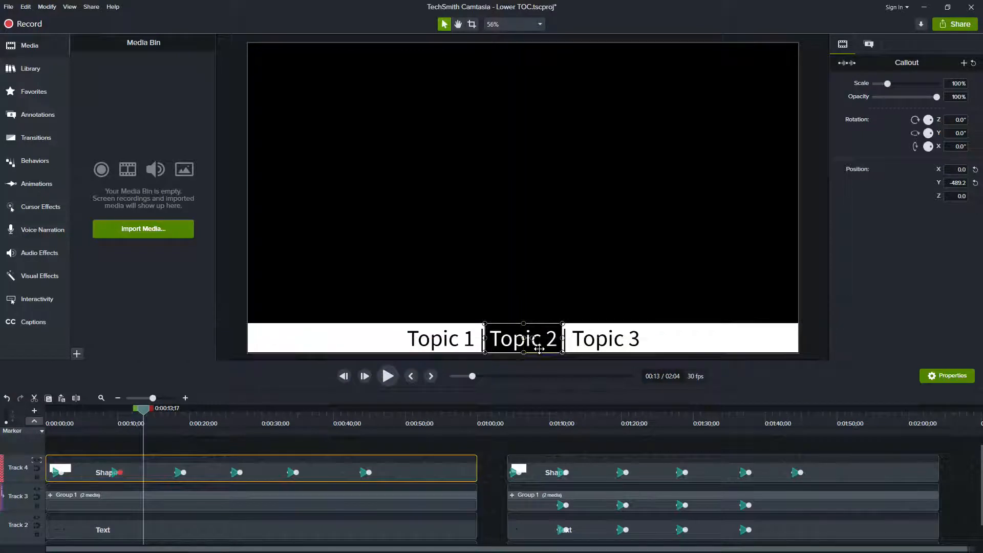
pyautogui.moveTo(143, 409); pyautogui.dragTo(226, 415)
pyautogui.moveTo(531, 341); pyautogui.dragTo(612, 342)
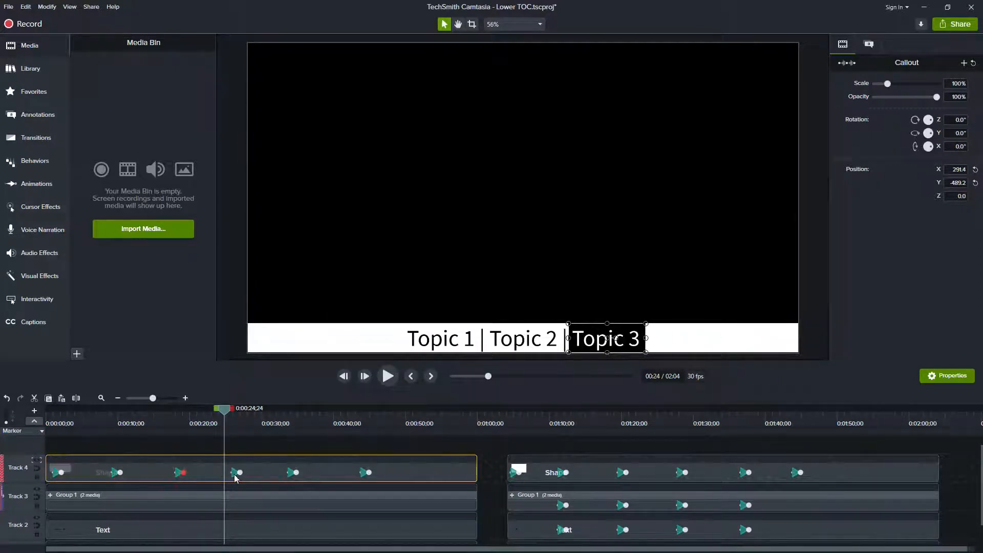
# Delete the three leftover animation keyframes on the highlight shape after Topic 3.
pyautogui.press('Delete')
pyautogui.click(293, 472)
pyautogui.press('Delete')
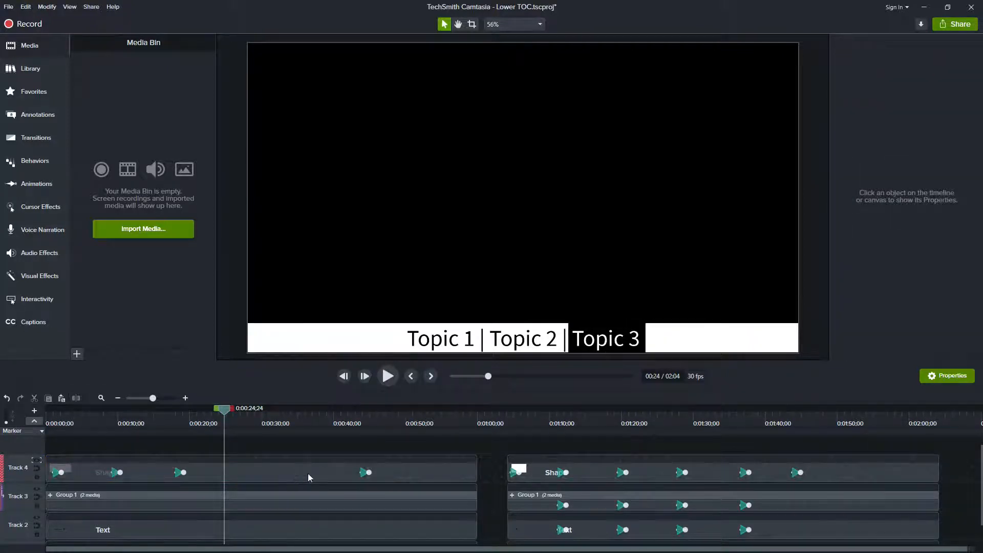
pyautogui.click(364, 472)
pyautogui.press('Delete')
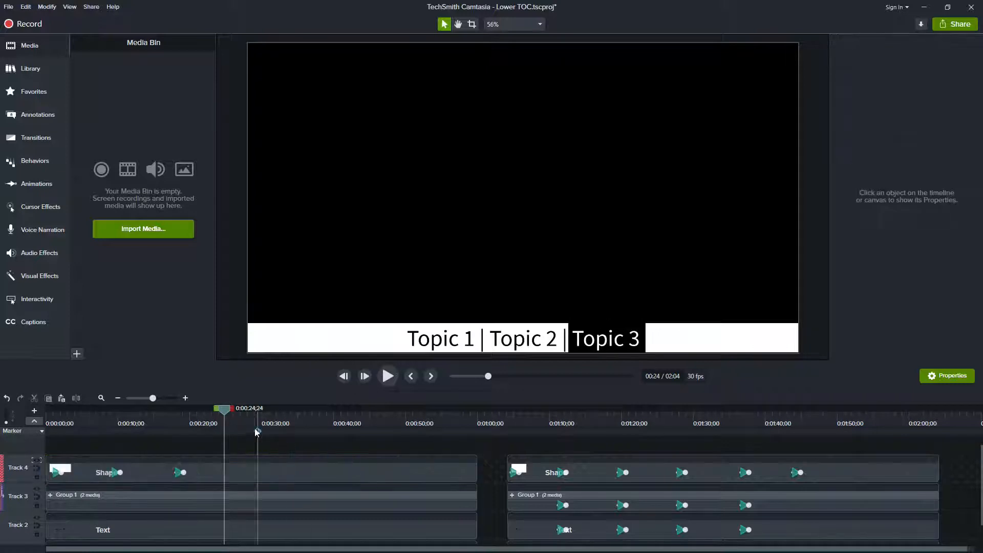
# Add a new animation to the highlight shape at about 0:29.
pyautogui.moveTo(225, 410); pyautogui.dragTo(257, 418)
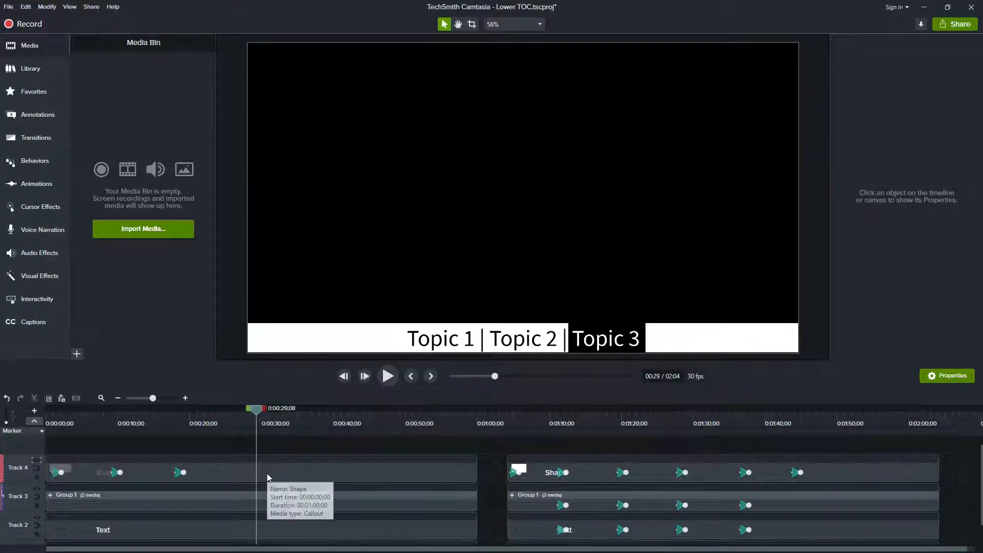
pyautogui.click(266, 473)
pyautogui.hotkey('shift', 'a')
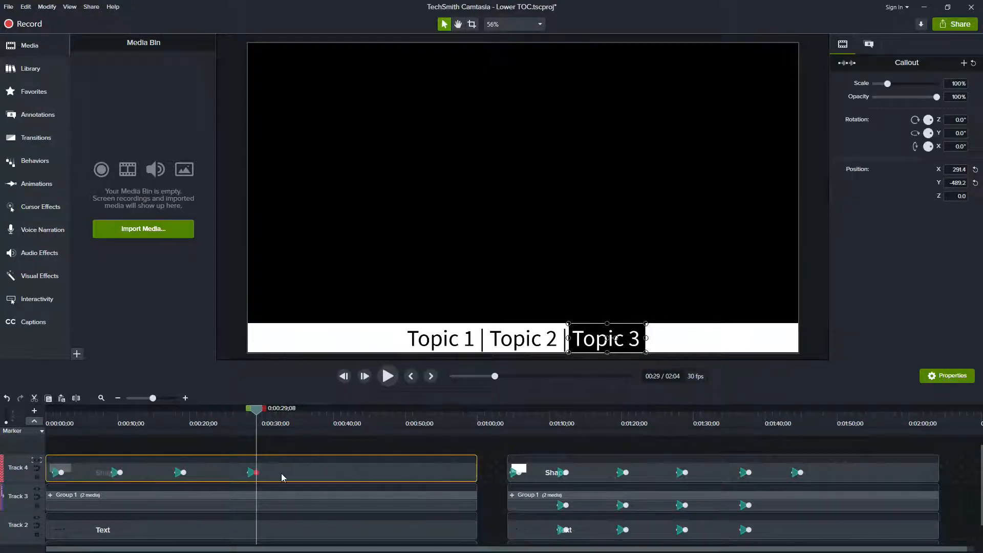
# Set the highlight shape's opacity to 0% at about 0:29 and play back the first TOC section from the start.
pyautogui.moveTo(936, 97); pyautogui.dragTo(797, 107)
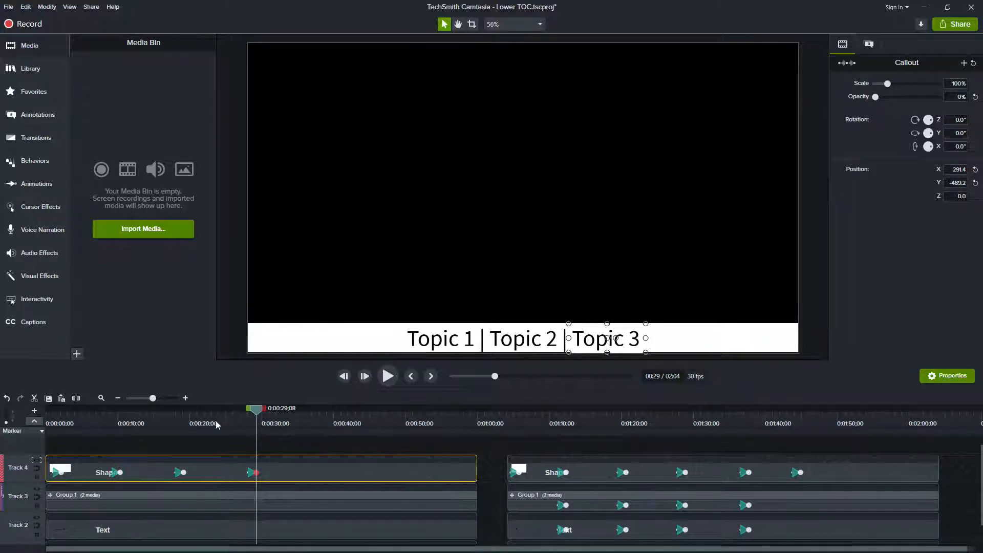
pyautogui.click(53, 418)
pyautogui.press('space')
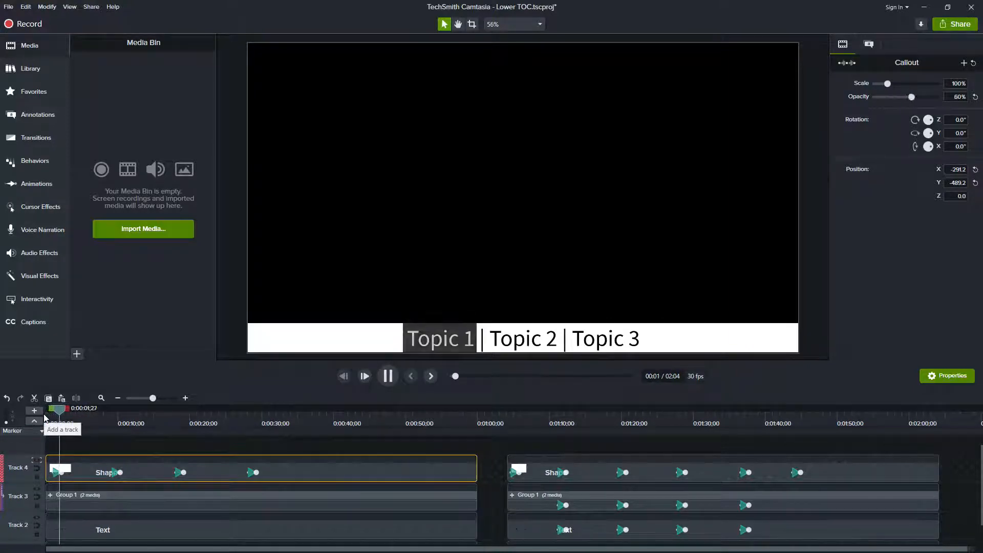
pyautogui.click(107, 418)
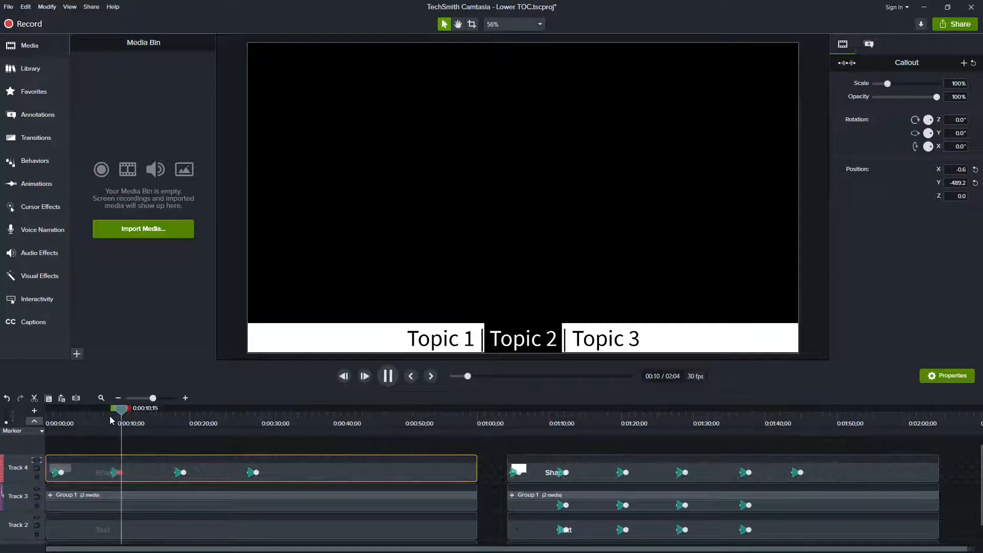
pyautogui.click(171, 418)
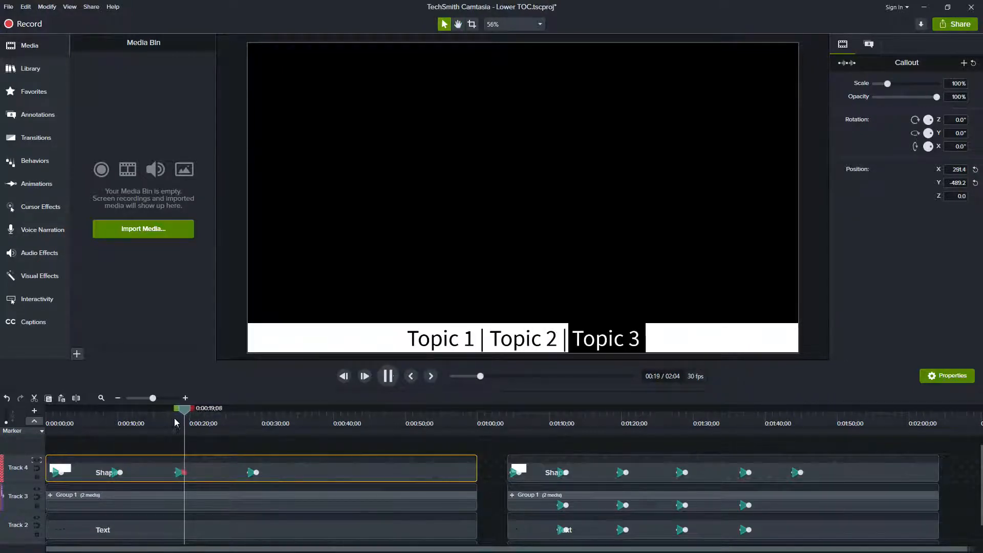
pyautogui.click(243, 420)
pyautogui.press('space')
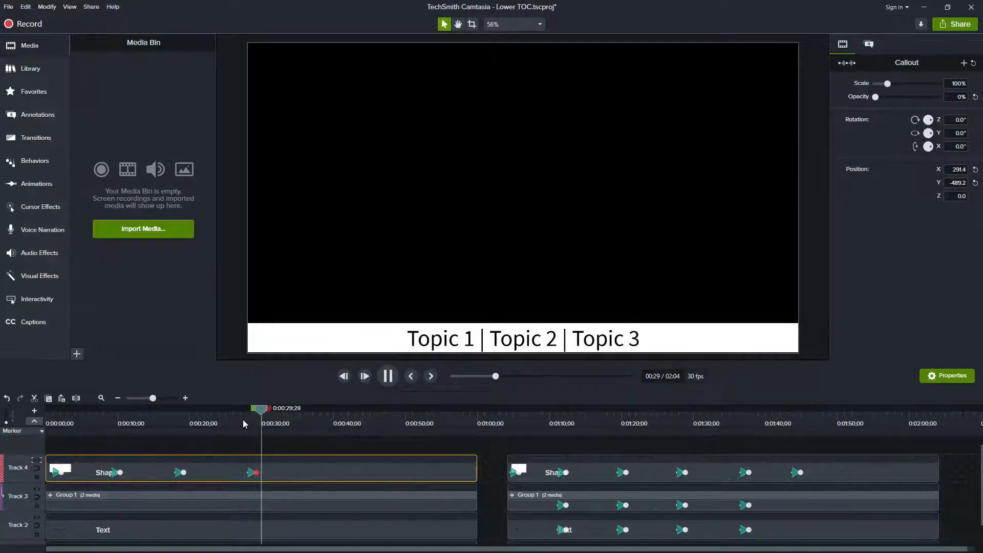
pyautogui.press('space')
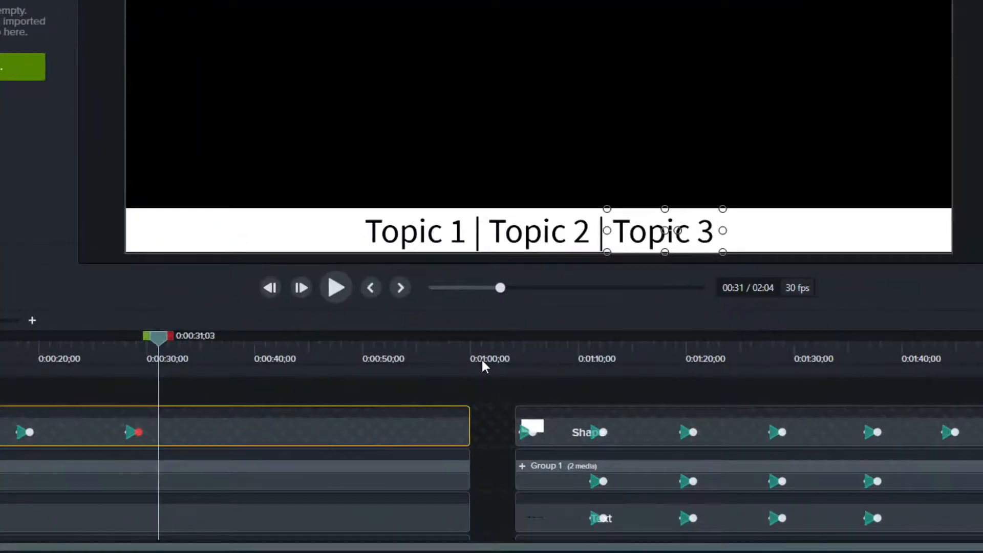
# Play back the second TOC section to review how the highlight moves across the five labels.
pyautogui.click(513, 358)
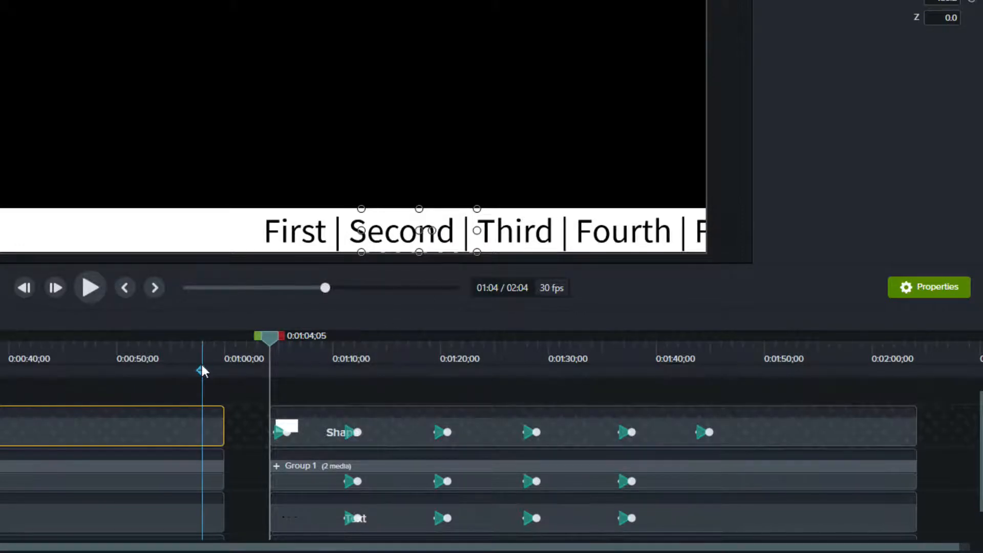
pyautogui.press('space')
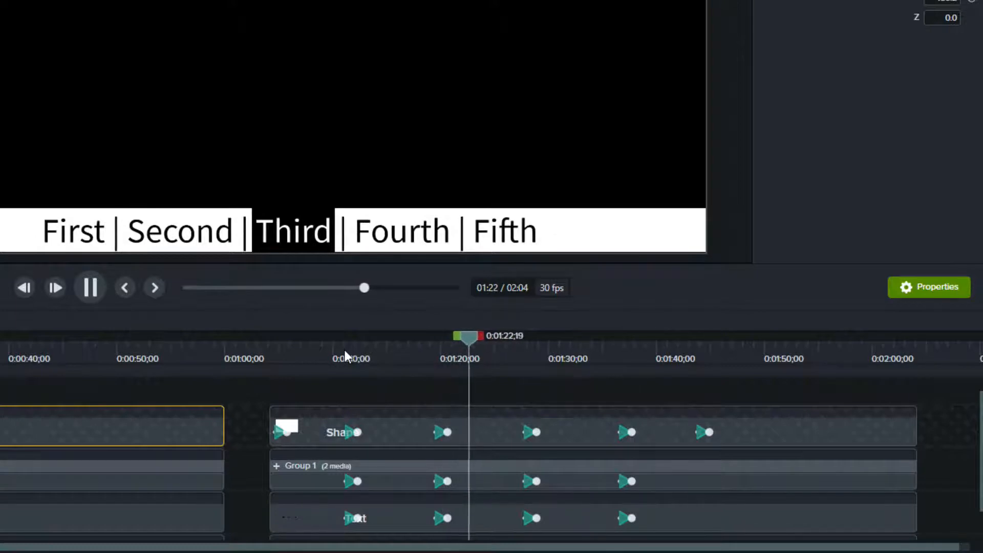
pyautogui.click(512, 346)
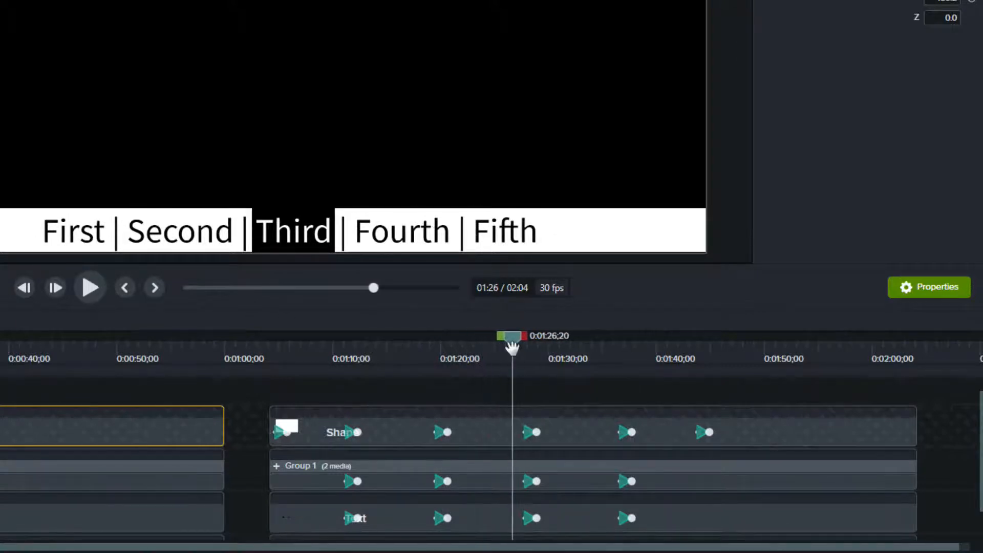
pyautogui.click(607, 355)
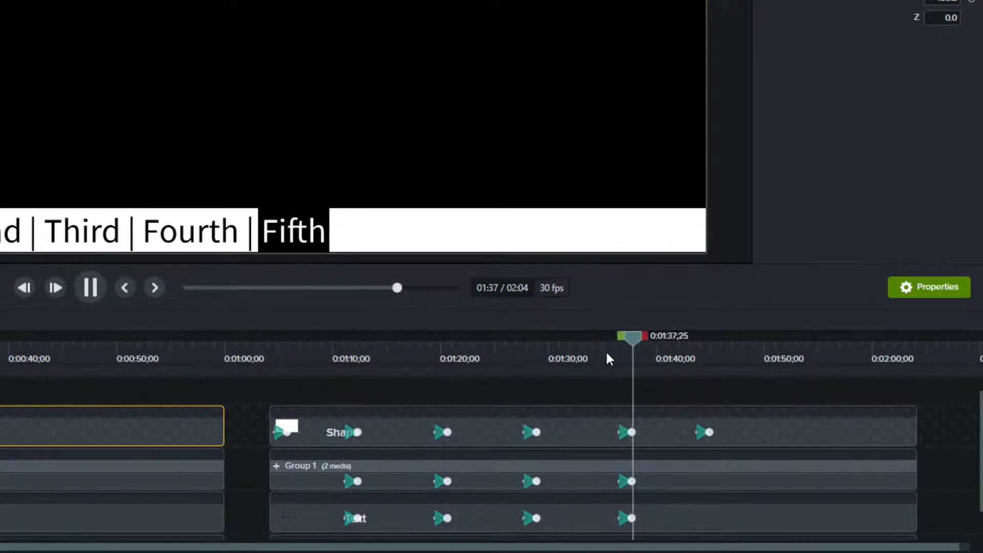
pyautogui.click(687, 349)
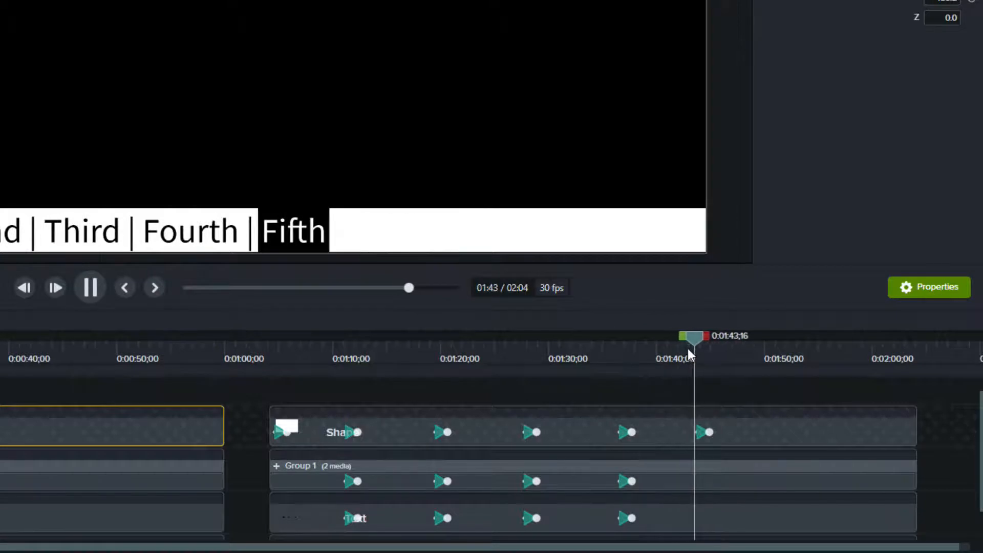
pyautogui.press('space')
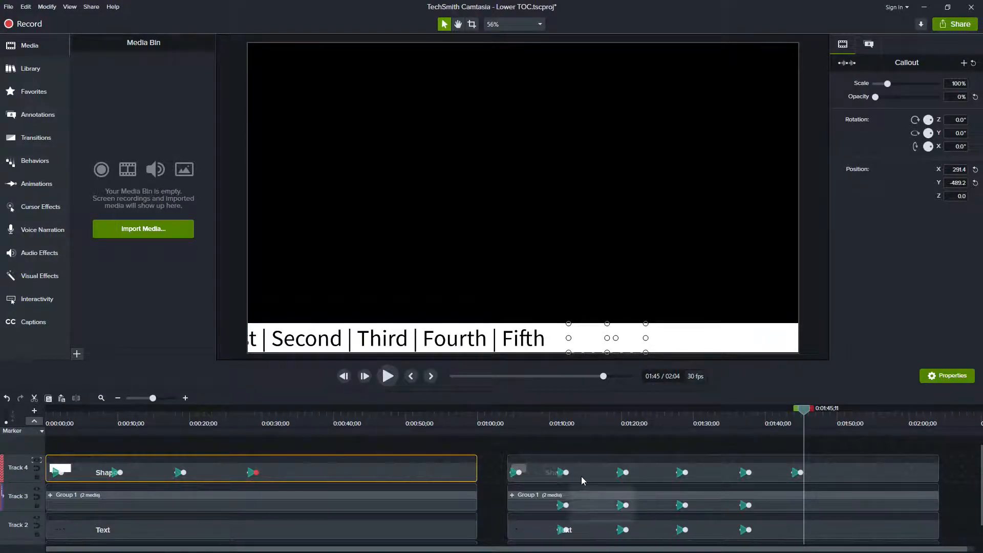
# Nudge the highlight shape to sit exactly over "First" at about 1:07 and over "Second" at about 1:15.
pyautogui.click(577, 423)
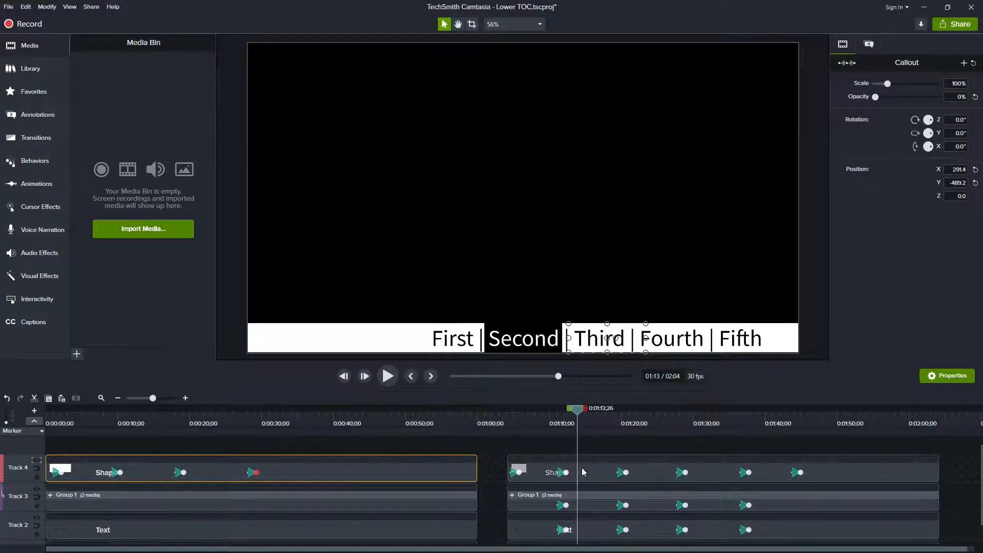
pyautogui.click(517, 330)
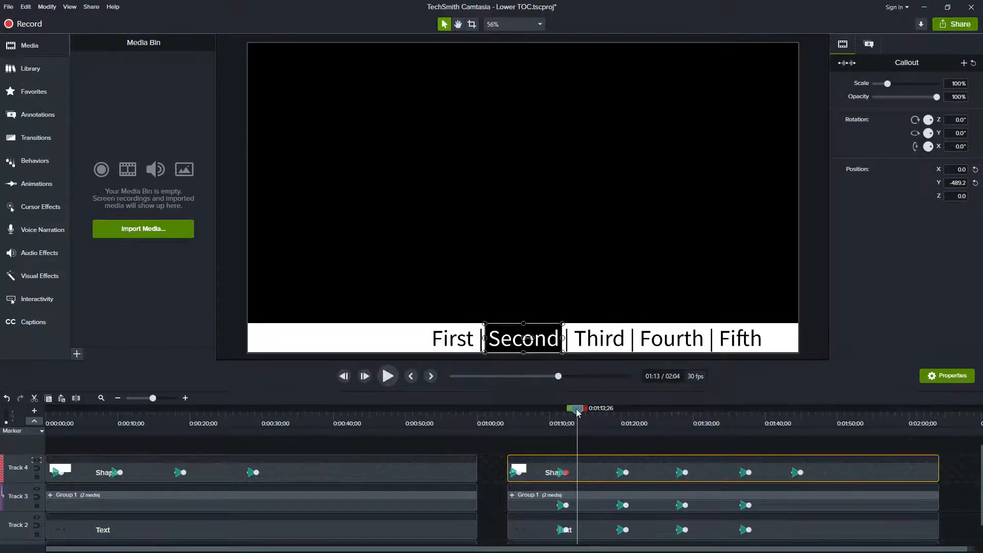
pyautogui.moveTo(579, 413); pyautogui.dragTo(533, 423)
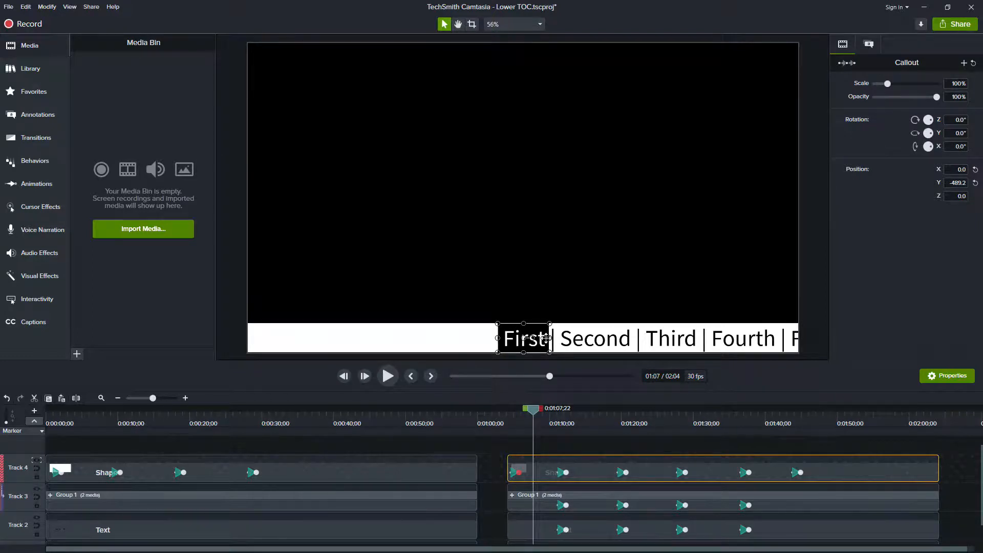
pyautogui.moveTo(555, 338)
pyautogui.mouseDown()
pyautogui.moveTo(656, 338)
pyautogui.moveTo(525, 338)
pyautogui.moveTo(596, 338)
pyautogui.moveTo(543, 338)
pyautogui.moveTo(581, 333)
pyautogui.moveTo(553, 334)
pyautogui.mouseUp()
pyautogui.click(588, 417)
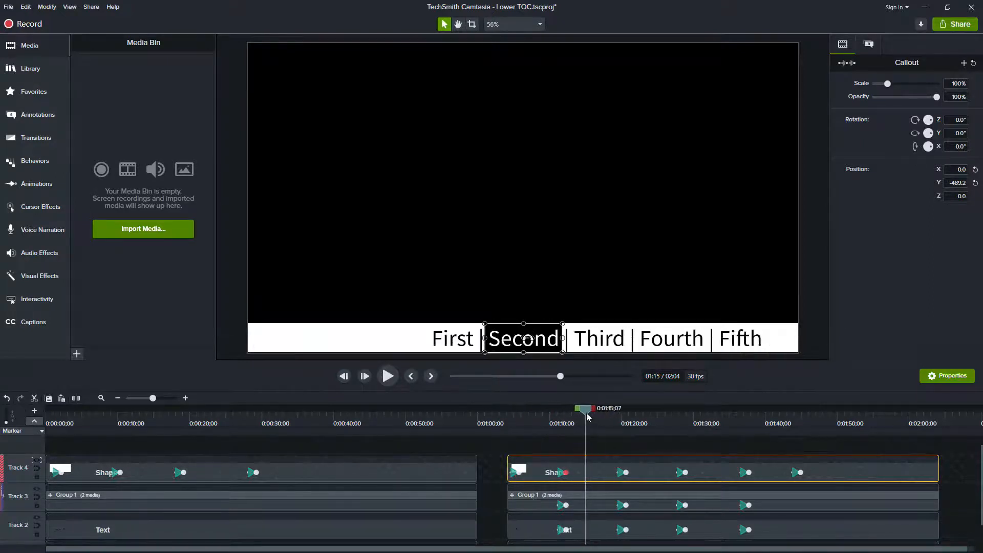
pyautogui.moveTo(562, 338)
pyautogui.mouseDown()
pyautogui.moveTo(614, 338)
pyautogui.moveTo(568, 338)
pyautogui.mouseUp()
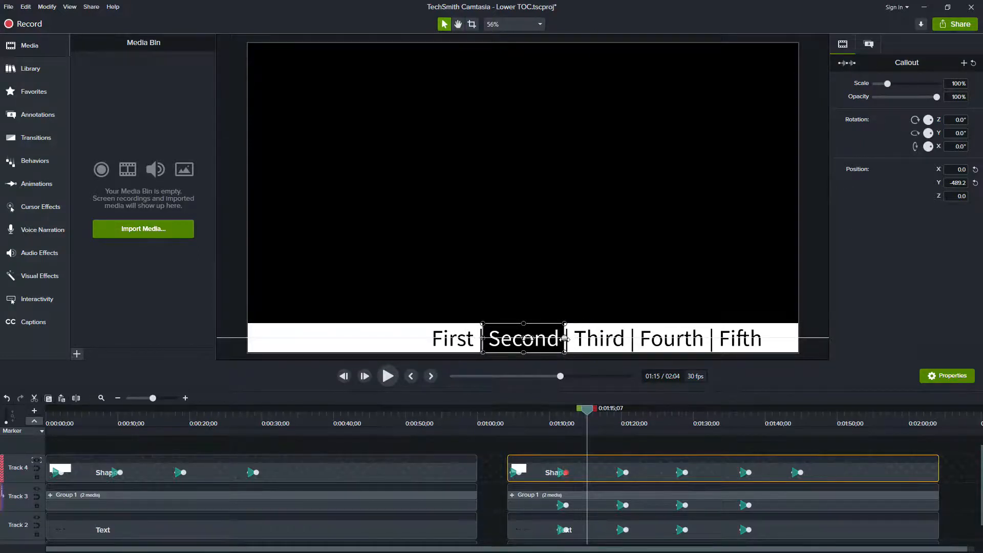
# Shift the grouped label text left so "Fourth" sits under the highlight at about 1:23, realign the highlight, and preview.
pyautogui.click(649, 419)
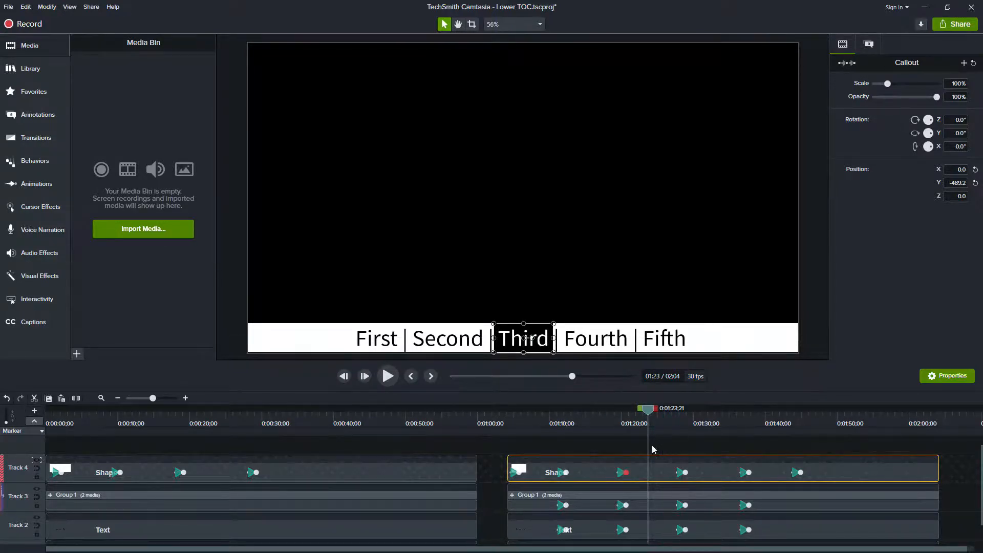
pyautogui.moveTo(493, 506); pyautogui.dragTo(545, 537)
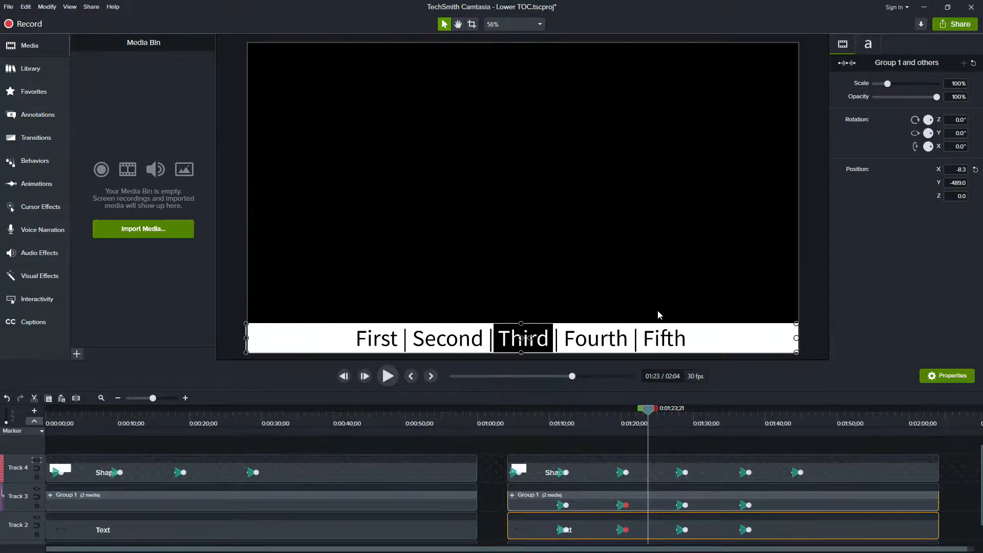
pyautogui.moveTo(745, 340); pyautogui.dragTo(673, 337)
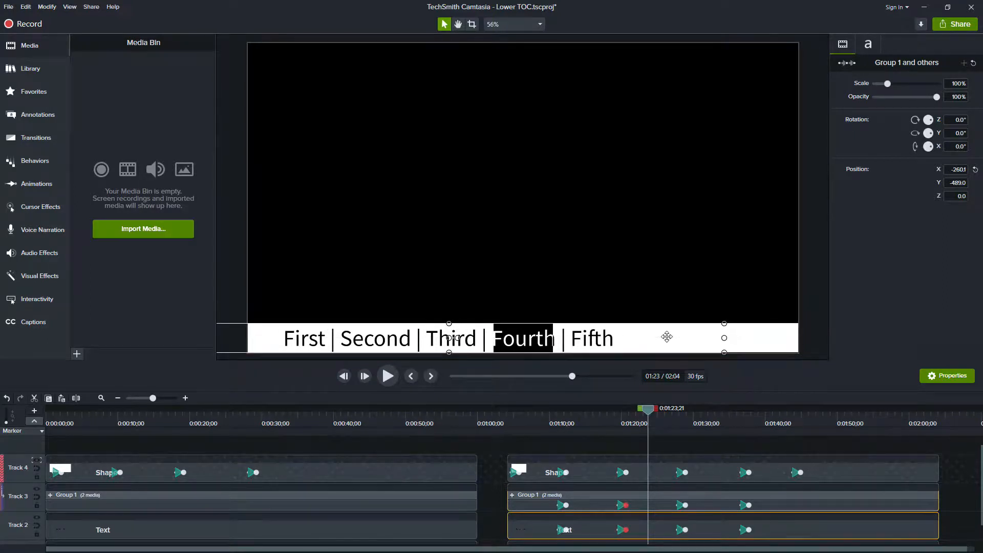
pyautogui.click(540, 337)
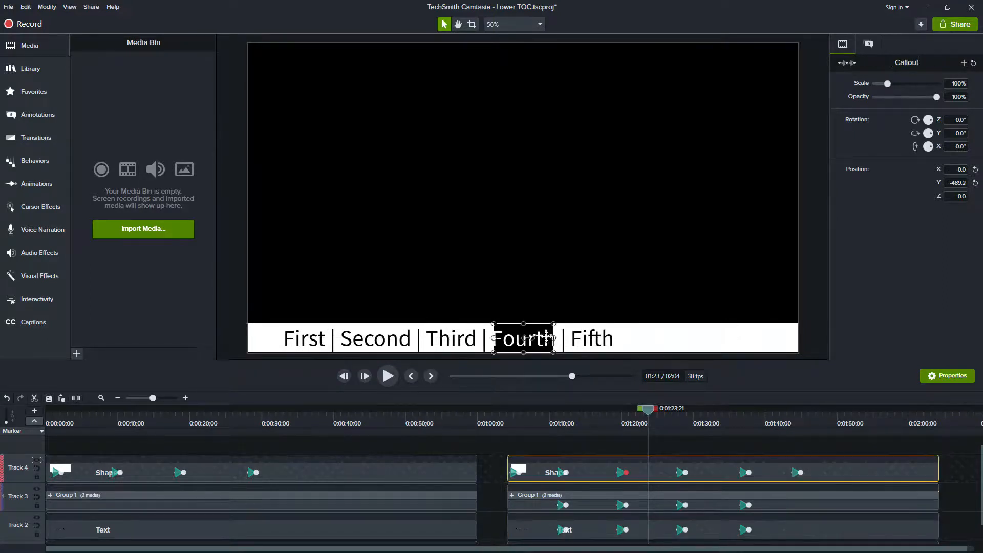
pyautogui.moveTo(553, 338); pyautogui.dragTo(561, 338)
pyautogui.click(609, 420)
pyautogui.moveTo(611, 422); pyautogui.dragTo(612, 421)
pyautogui.click(388, 376)
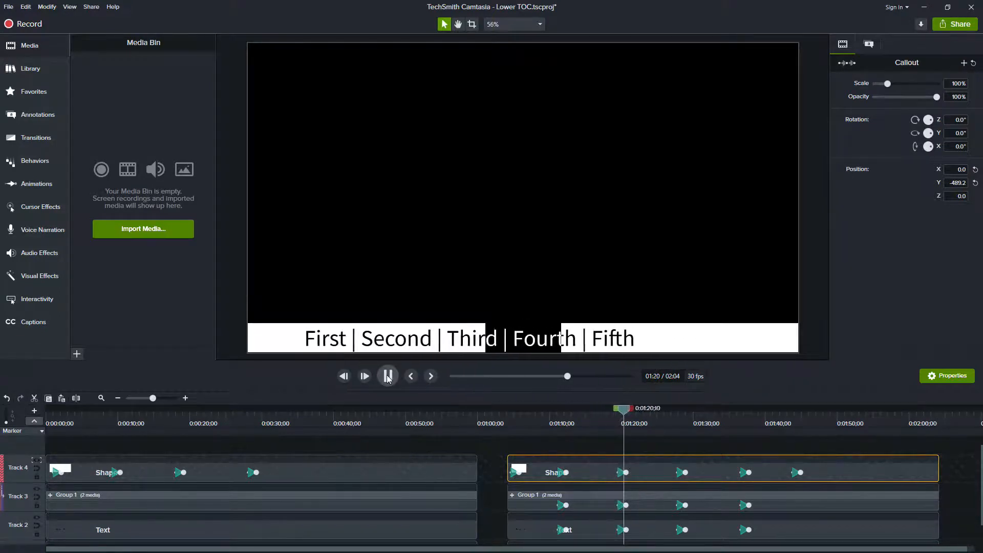
pyautogui.click(387, 377)
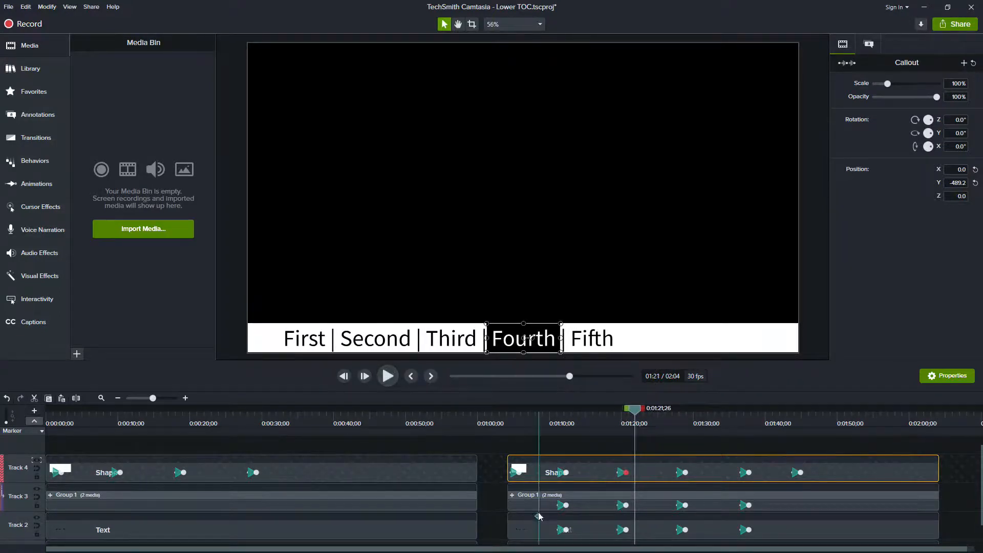
# Shift the grouped label text further left so "Fifth" sits under the highlight at about 1:21, realign both, and preview.
pyautogui.moveTo(493, 494); pyautogui.dragTo(546, 537)
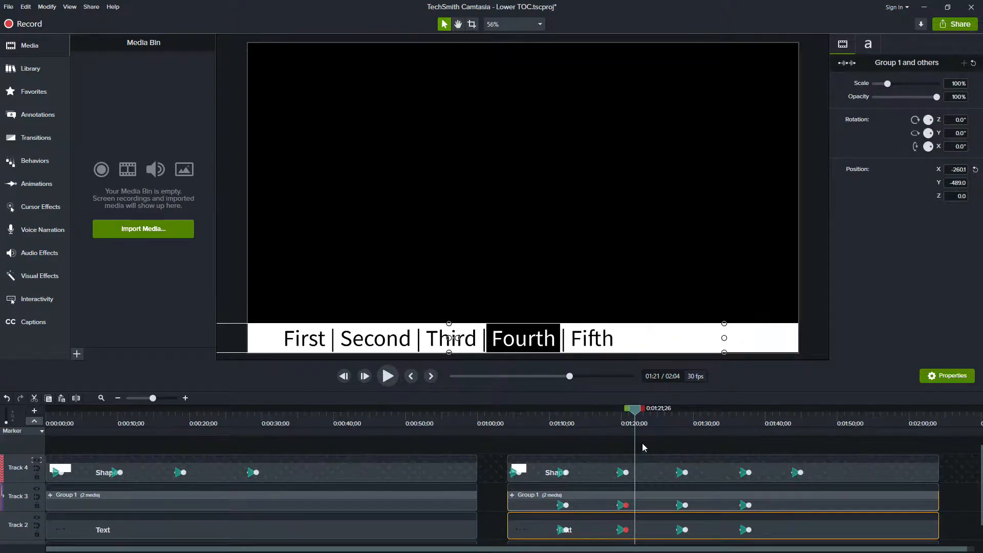
pyautogui.moveTo(683, 338); pyautogui.dragTo(618, 338)
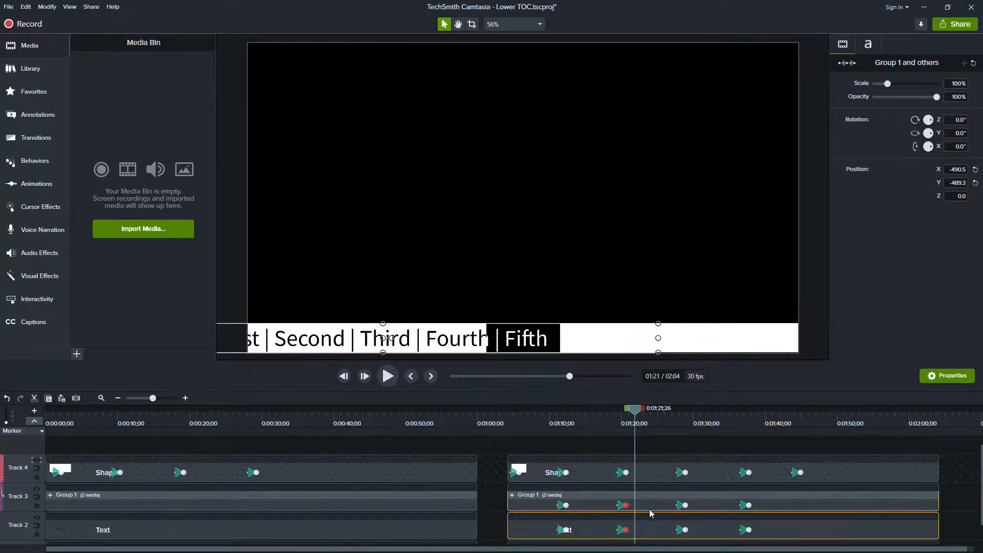
pyautogui.click(553, 339)
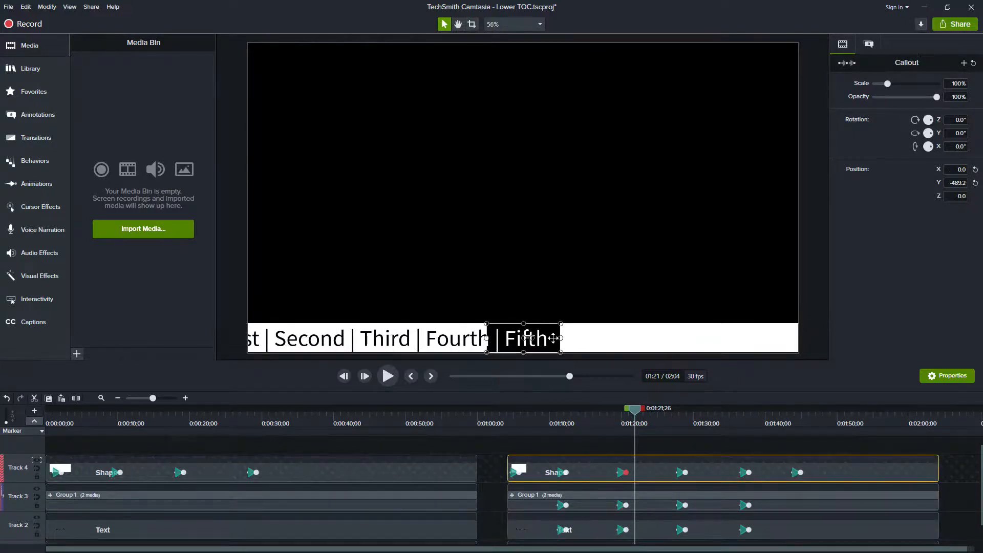
pyautogui.moveTo(560, 338); pyautogui.dragTo(547, 337)
pyautogui.moveTo(492, 504); pyautogui.dragTo(519, 538)
pyautogui.moveTo(621, 342); pyautogui.dragTo(619, 341)
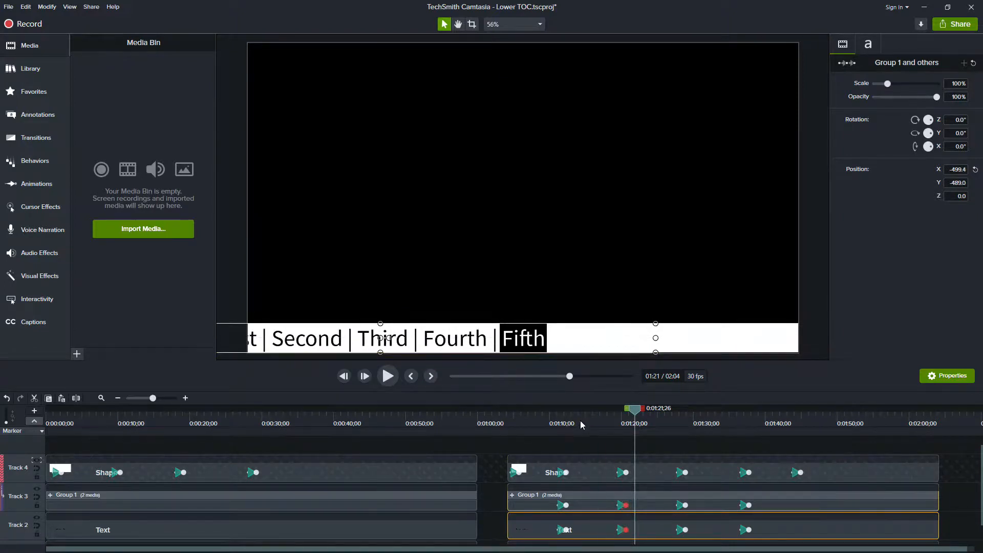
pyautogui.click(614, 415)
pyautogui.click(388, 377)
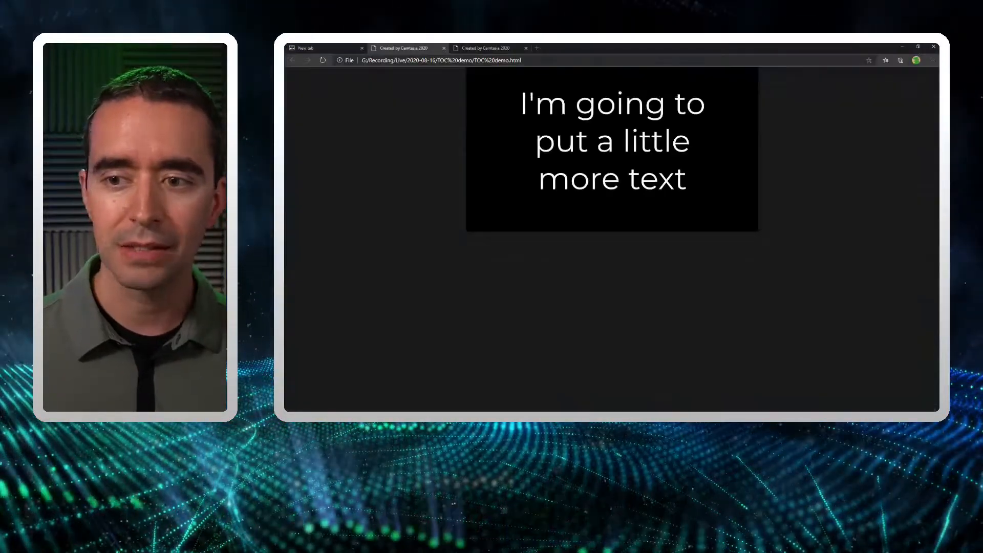
# Switch to the browser and open cammastery.com/lowertoc in a new tab.
pyautogui.click(539, 48)
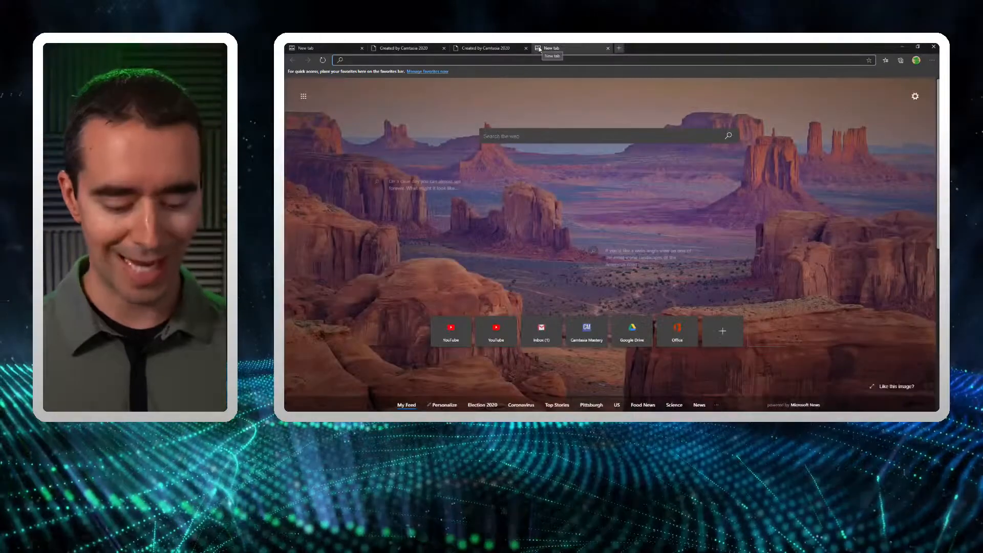
pyautogui.write('cammastery.com')
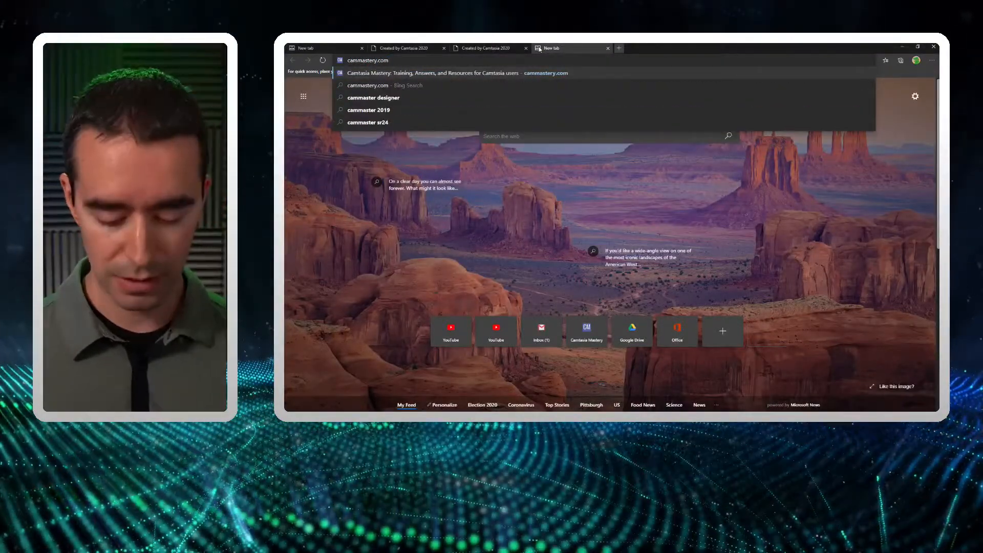
pyautogui.write('/lowertoc')
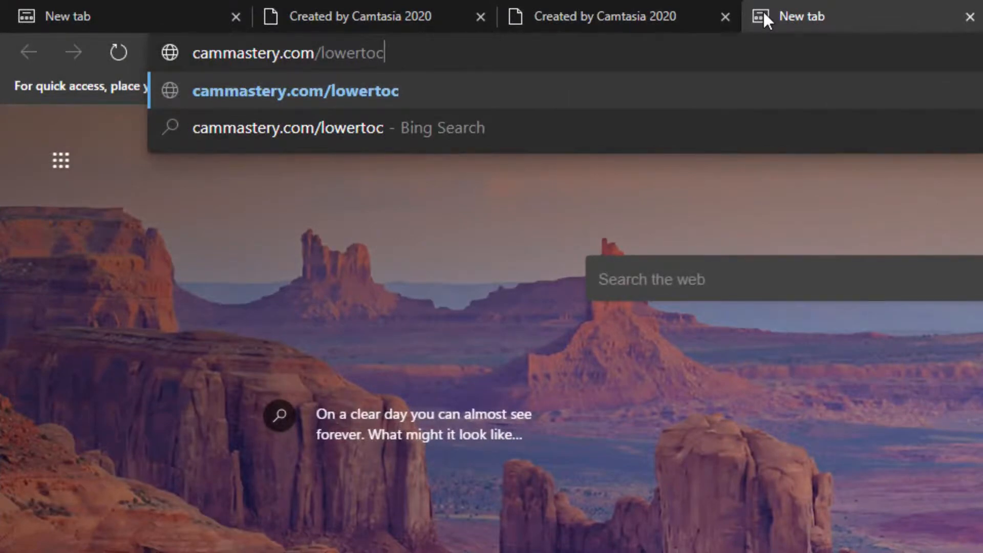
pyautogui.press('Return')
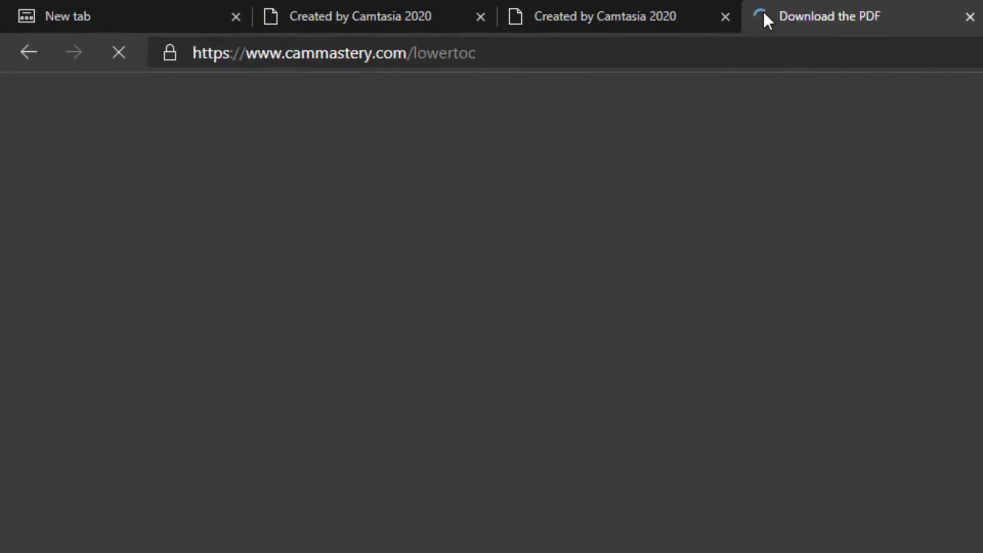